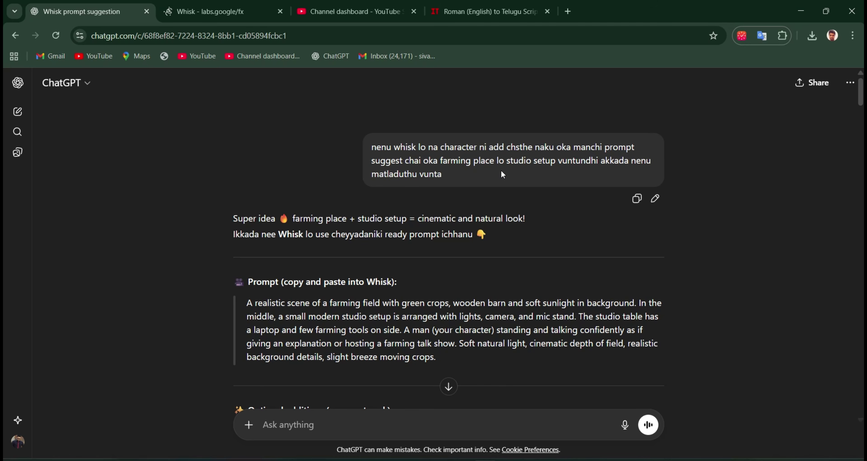
Step: Review the farm studio prompts in the ChatGPT conversation, and browse the generated farm images in Whisk
left_click_drag(437, 357, 468, 292)
scroll(485, 233, "down", 5)
scroll(579, 207, "down", 10)
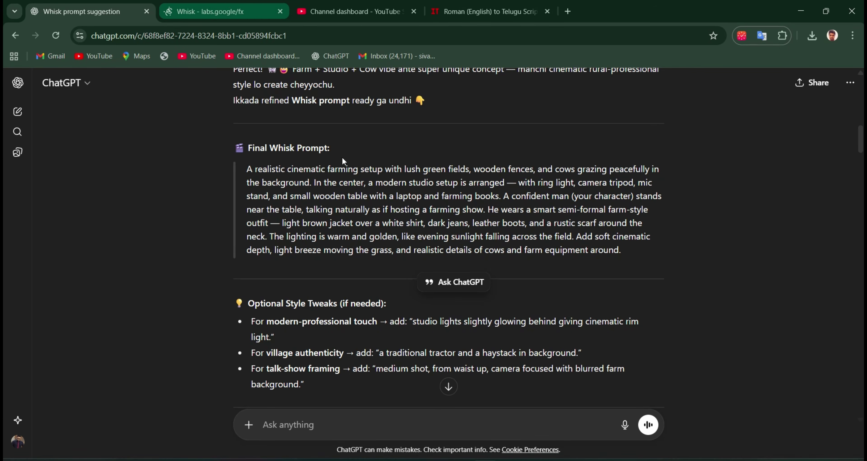
key("ctrl+Tab")
scroll(495, 273, "down", 3)
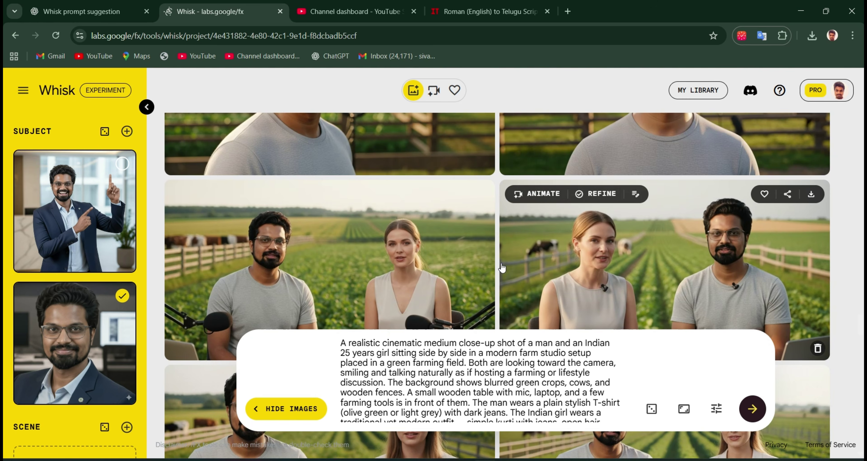
scroll(501, 267, "down", 3)
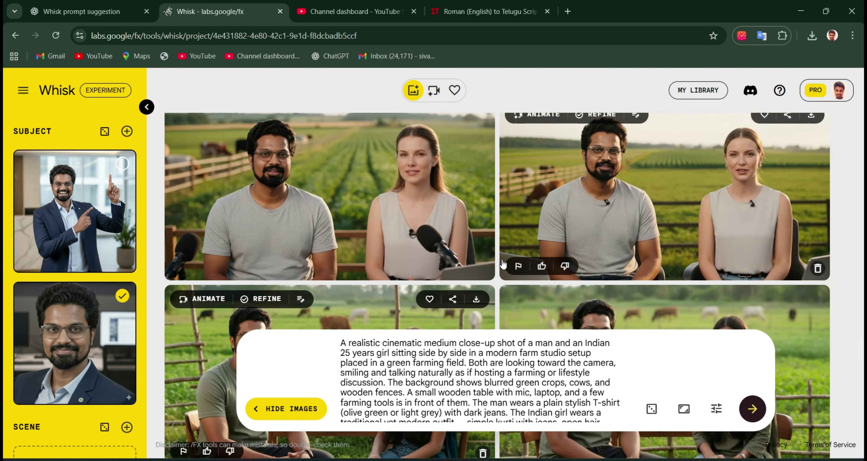
scroll(503, 264, "down", 8)
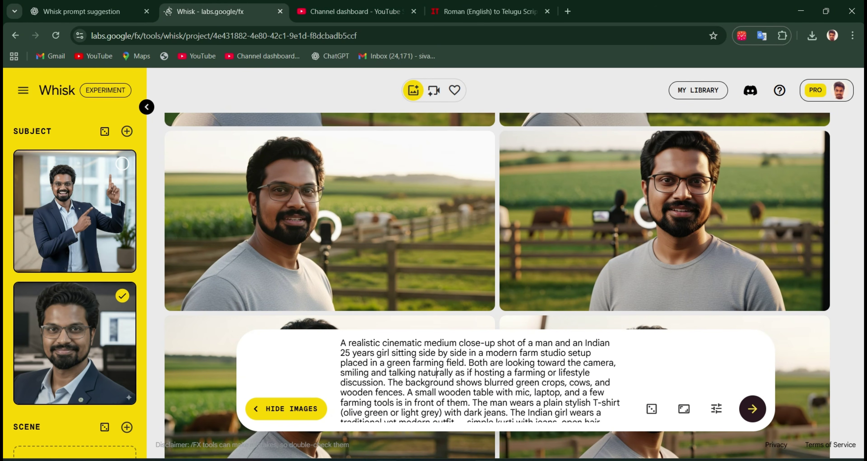
Step: Switch to the Video folder in File Explorer and play the audio files download (17) and download (14)
key("alt+Tab")
left_click(408, 111)
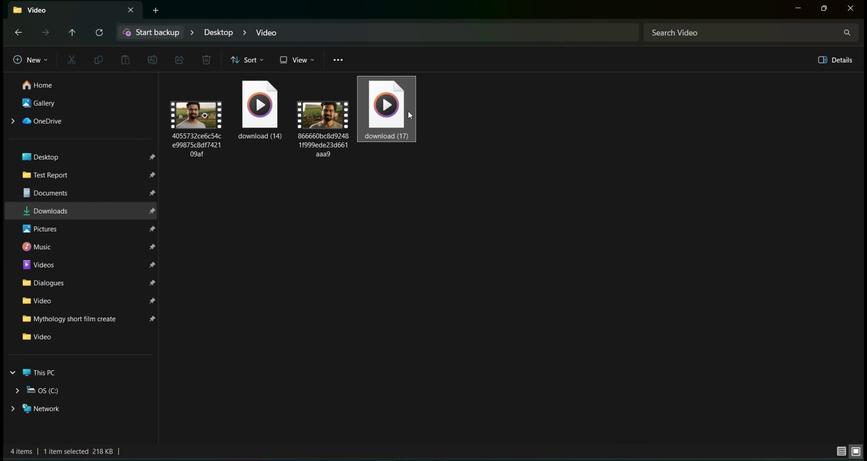
left_click(266, 119)
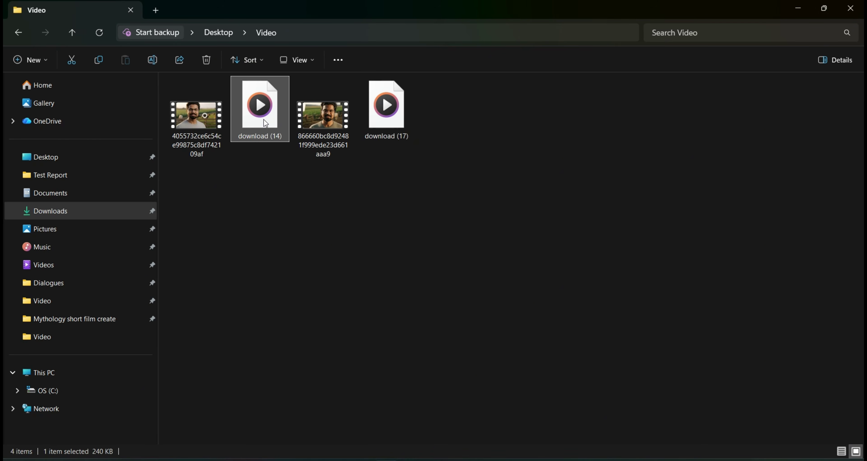
left_click(389, 112)
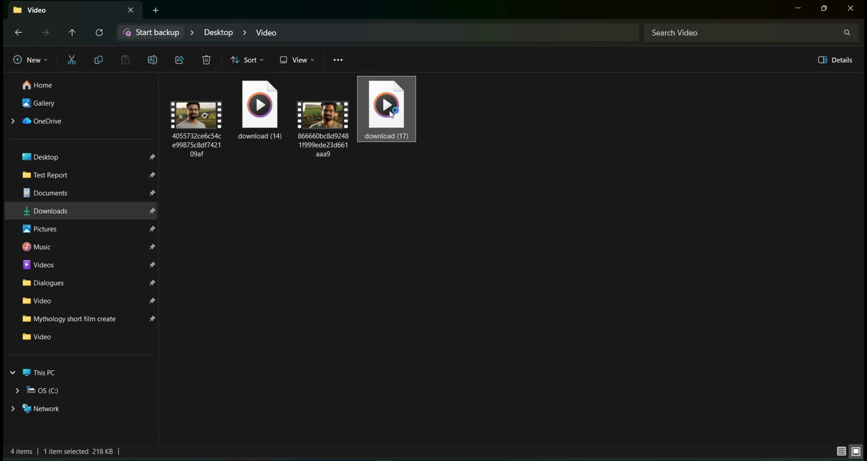
double_click(391, 114)
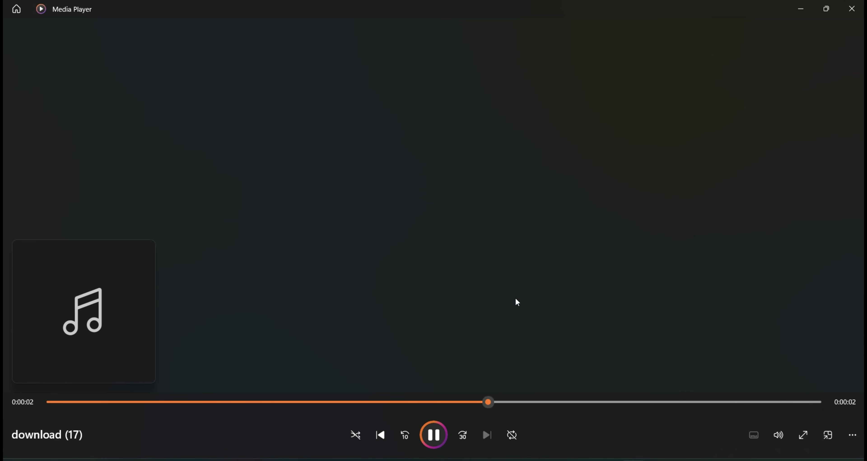
left_click(861, 7)
double_click(262, 128)
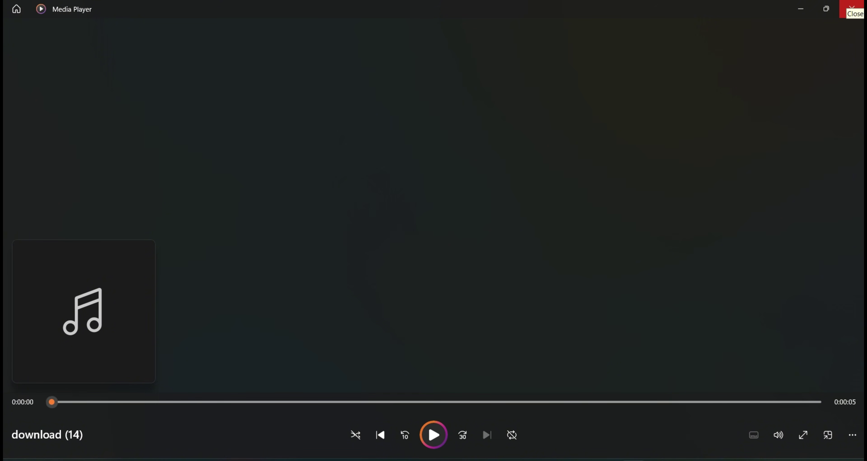
left_click(852, 7)
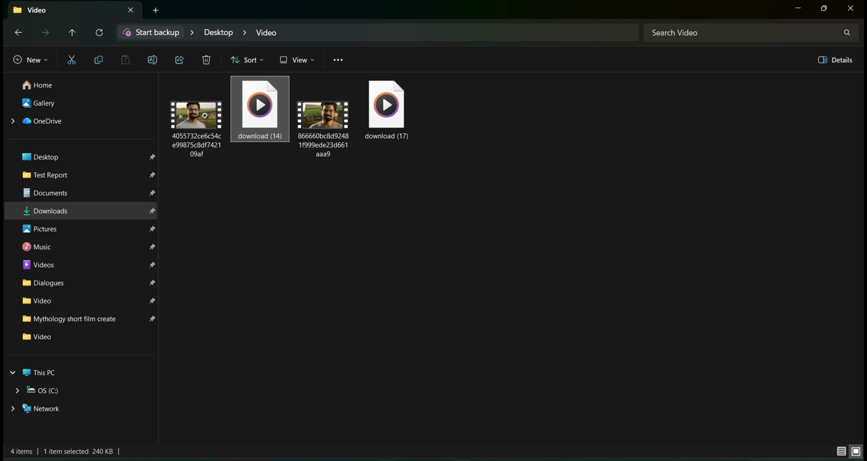
Step: Switch to Notepad and highlight the two lines of the Telugu dialogue script for review
left_click(639, 458)
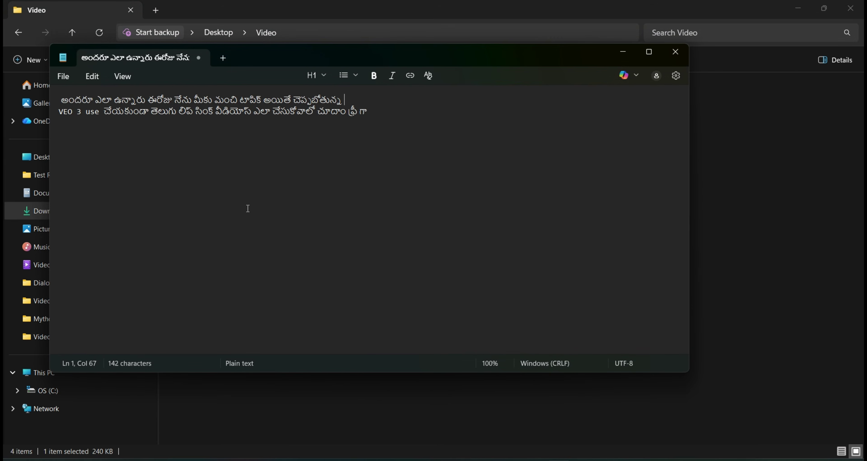
left_click_drag(342, 98, 60, 100)
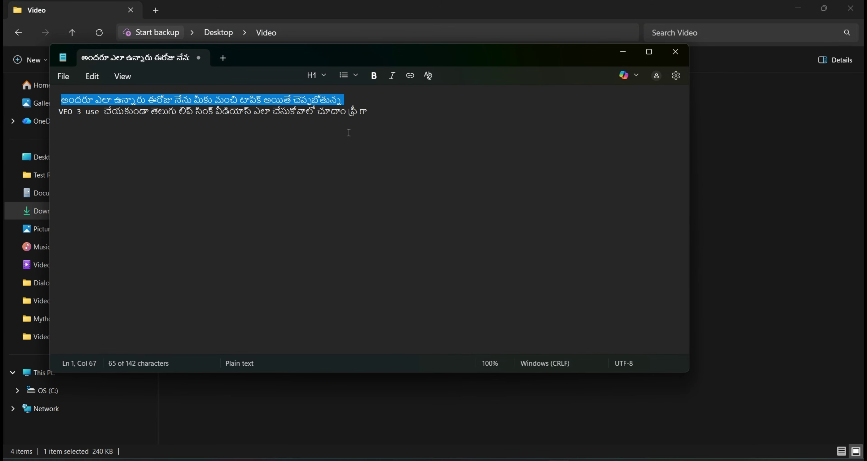
left_click_drag(379, 113, 64, 125)
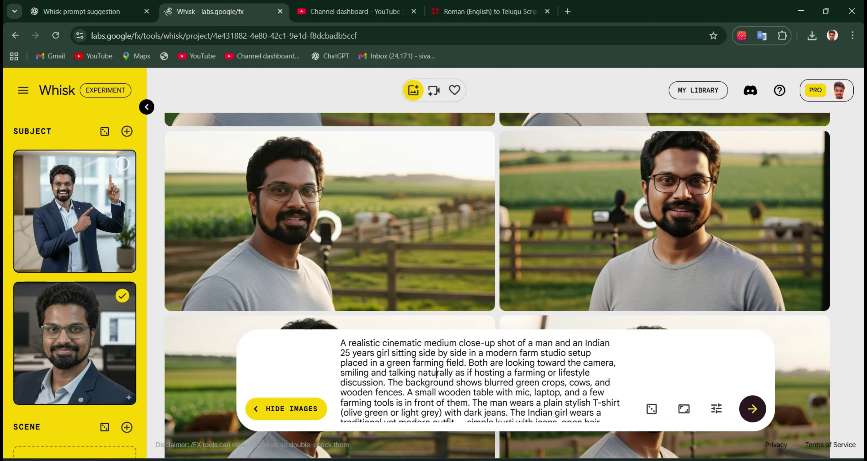
Step: Search Google for "roman to telugu" in a new browser tab and open India Typing's Roman (English) to Telugu Script Converter, ready for text entry
left_click(488, 12)
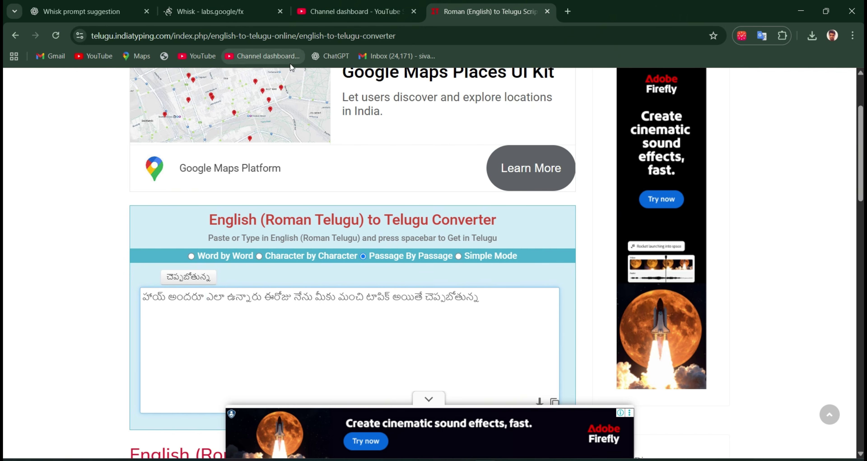
scroll(246, 223, "up", 3)
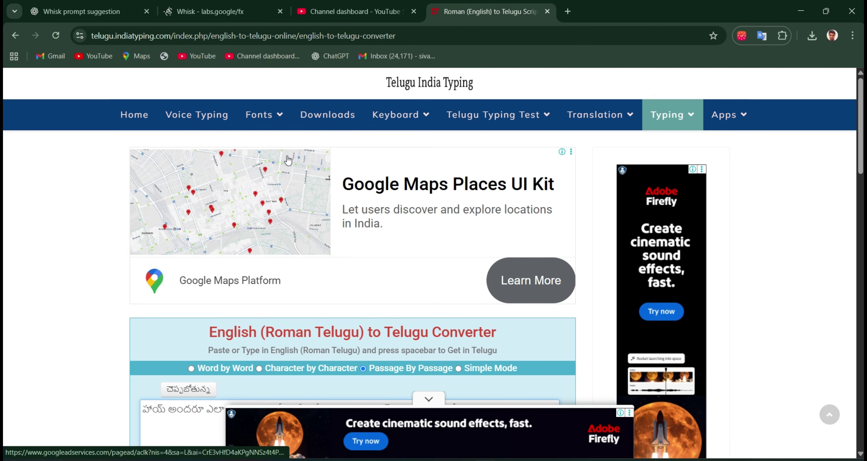
left_click(567, 11)
type("rom")
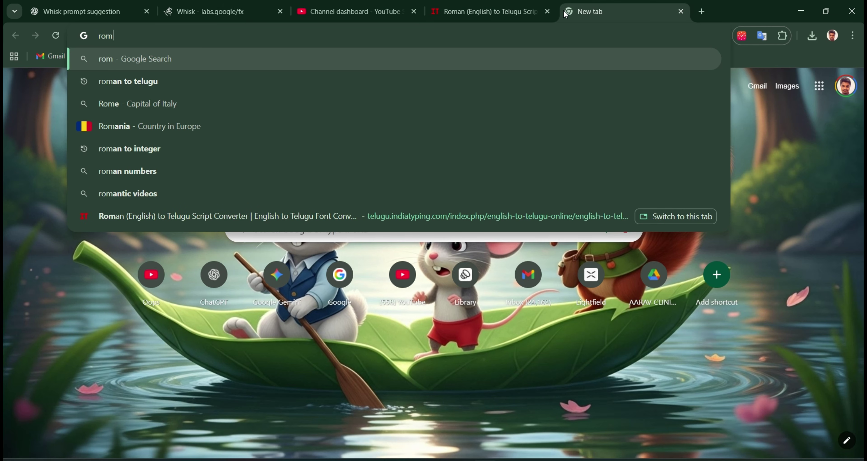
type("an to telugu")
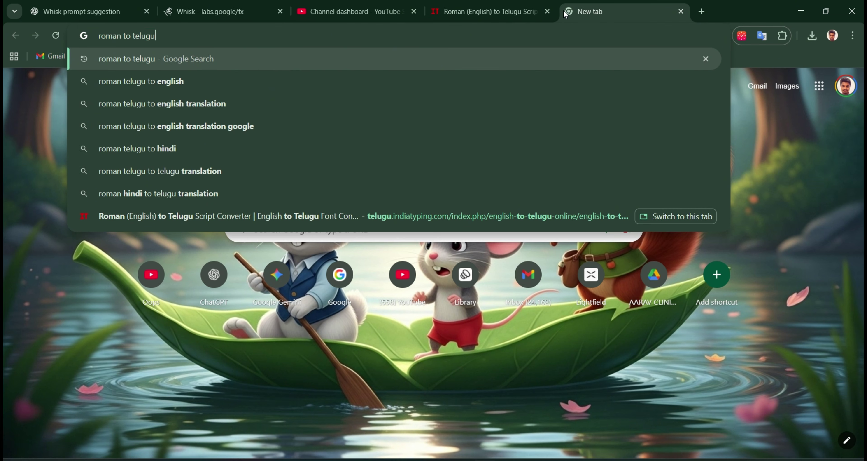
key("Return")
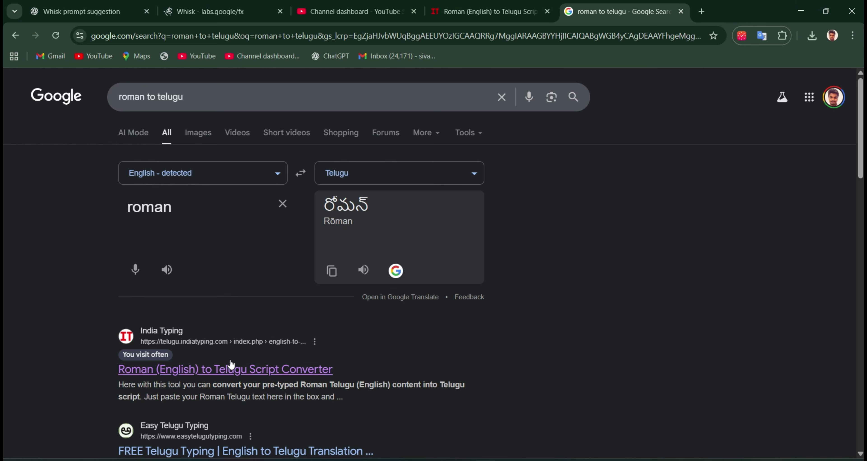
scroll(213, 249, "down", 3)
left_click(214, 255)
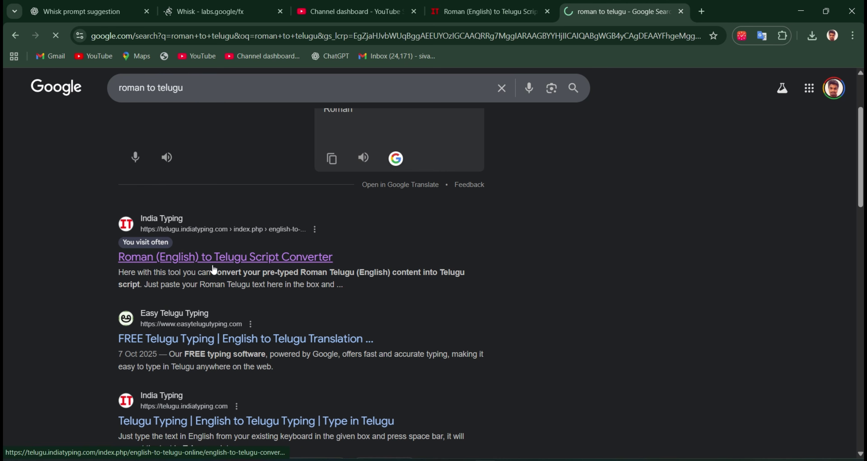
scroll(308, 370, "down", 3)
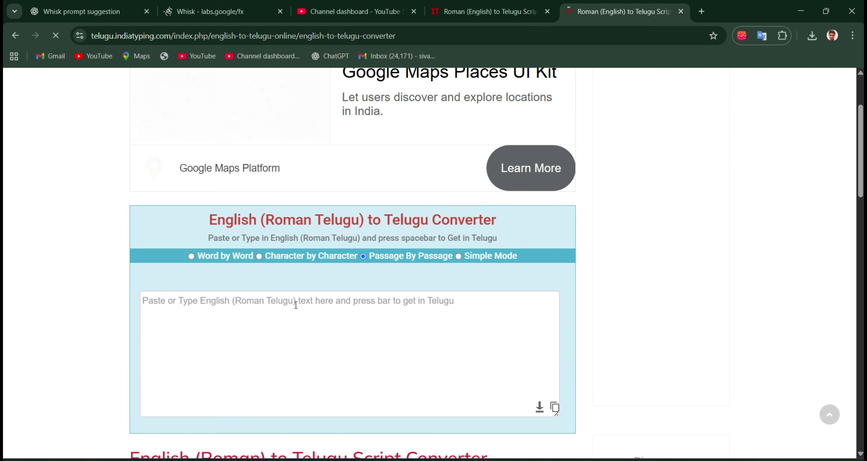
left_click(294, 303)
type("andah")
type("ra")
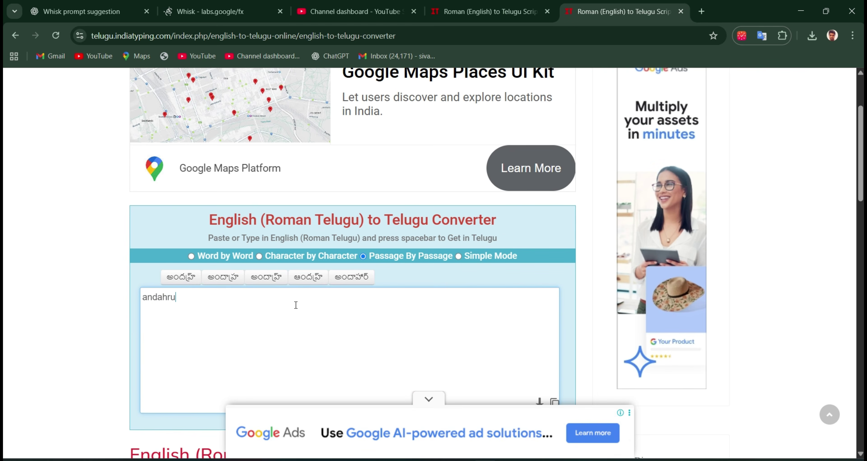
key("ctrl+a")
key("BackSpace")
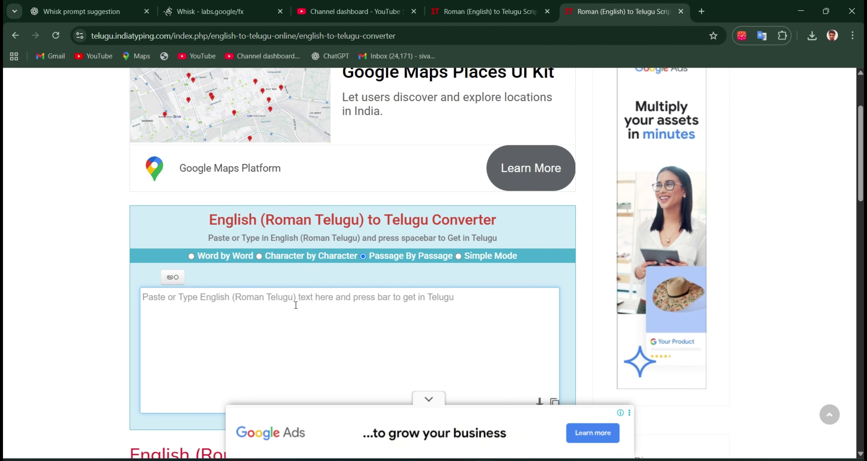
Step: Enter "andharu ala vunnaru" in the converter, choosing the Telugu suggestions అందరూ and ఉన్నారు
type("andharu")
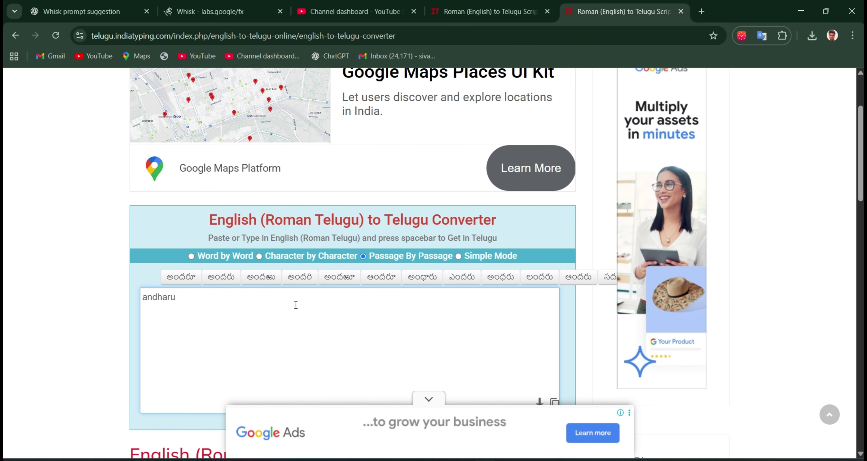
left_click(189, 283)
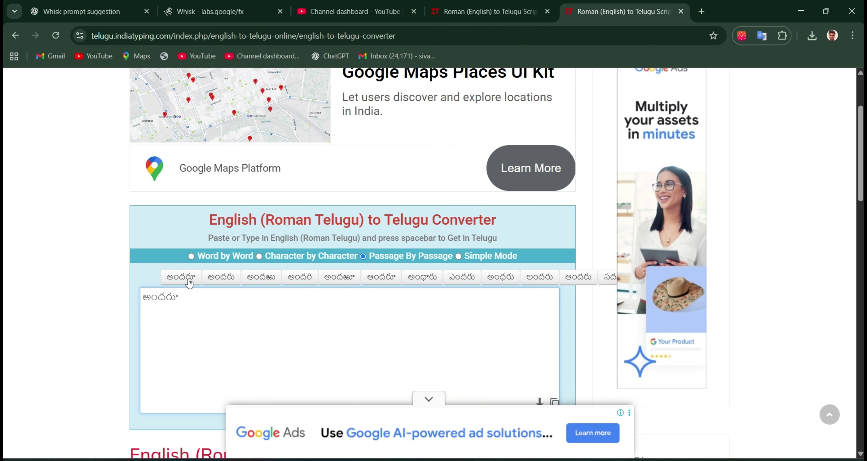
type("ala")
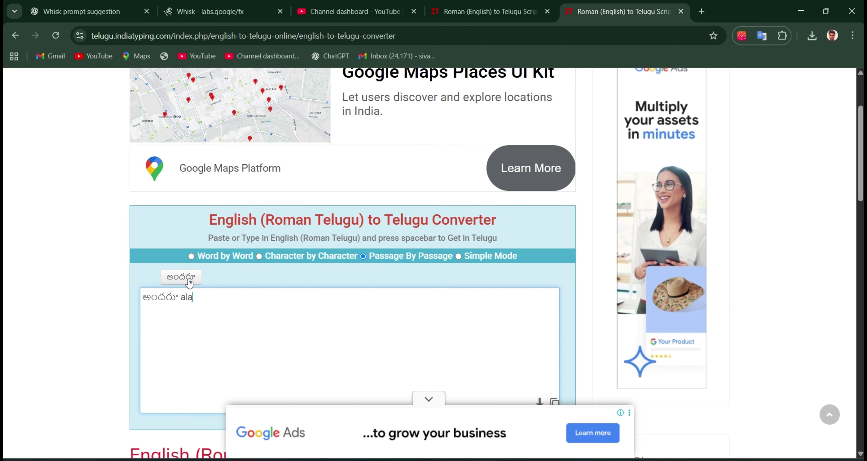
type(" vunnaru")
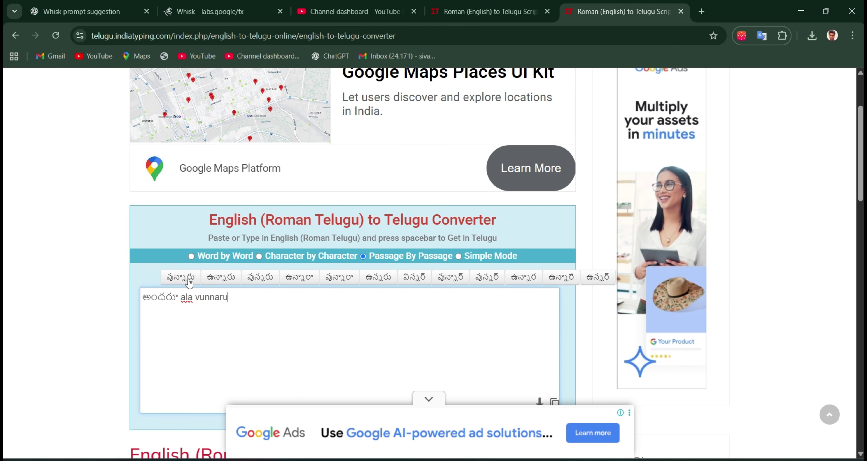
left_click(231, 278)
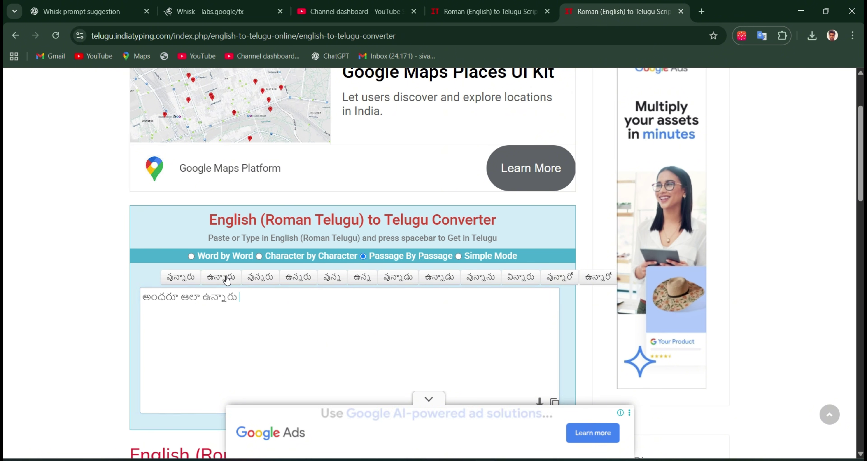
Step: Delete the middle word ఆలా from the converted text and enter "yela" at the end, converted to ఎలా
left_click(199, 297)
key("BackSpace")
key("BackSpace")
key("BackSpace")
key("BackSpace")
key("End")
type("yela")
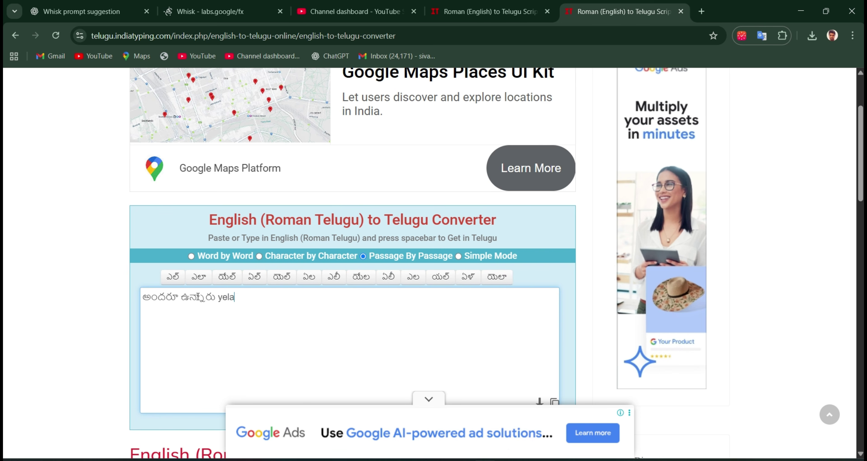
key("space")
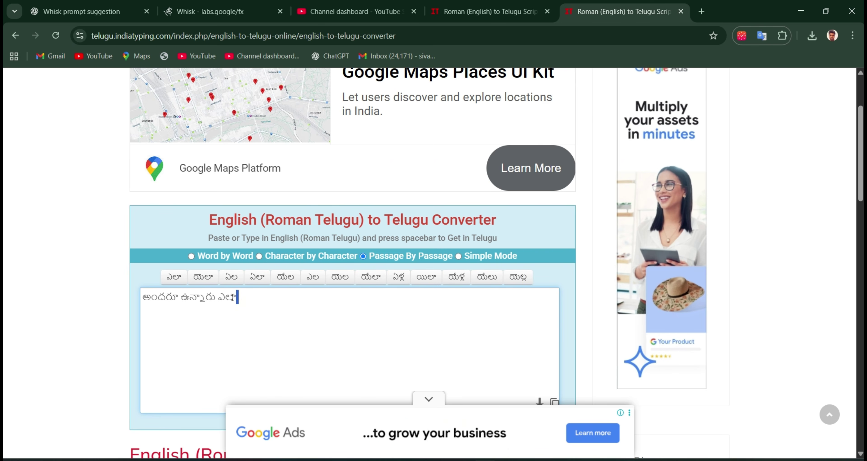
Step: Move the word ఎలా from the end of the text to between అందరూ and ఉన్నారు
double_click(232, 297)
key("ctrl+c")
key("BackSpace")
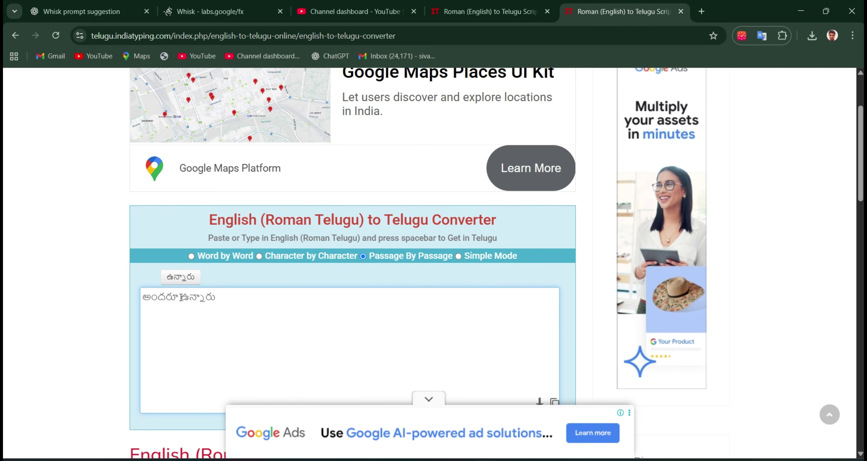
key("ctrl+v")
left_click(247, 300)
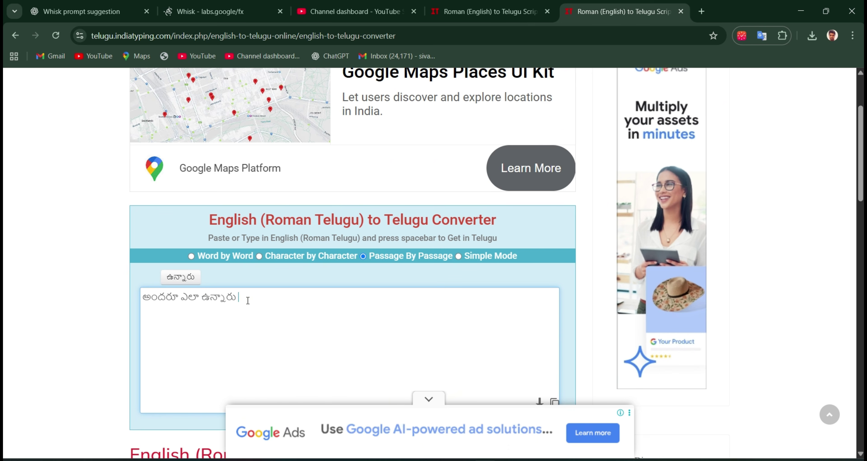
Step: Add "nenu bagunna" after ఉన్నారు, converted to the Telugu words నేను బాగున్న
type("nenu")
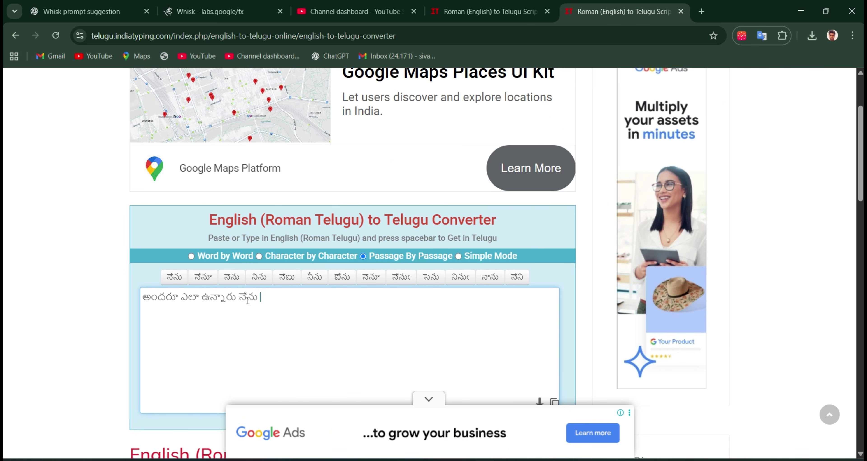
type(" bagunna")
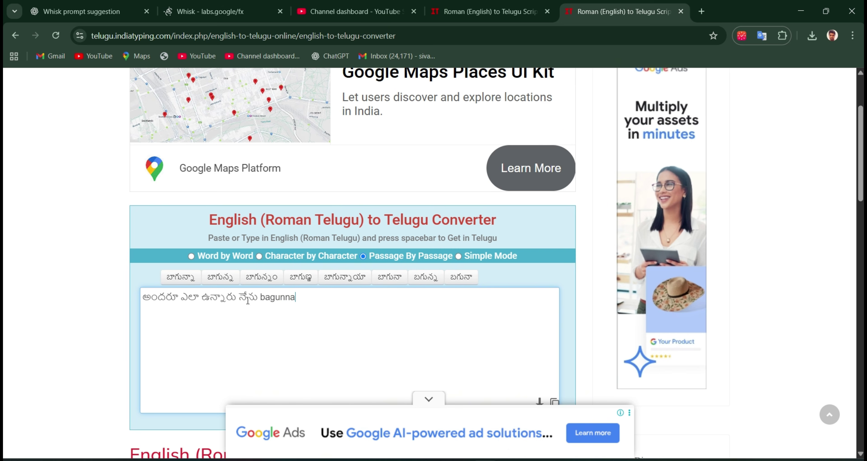
left_click(245, 281)
Step: Select the converted Telugu sentence, and switch to Notepad and select the first line of the script
left_click_drag(327, 300, 119, 307)
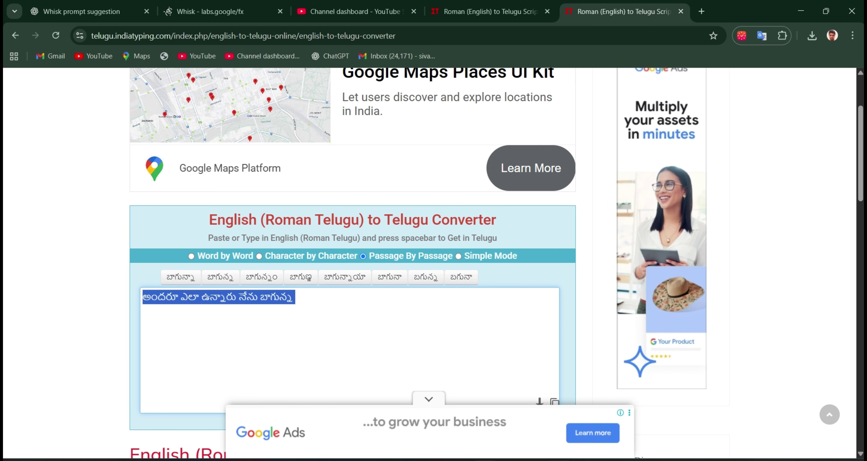
key("alt+Tab")
triple_click(332, 100)
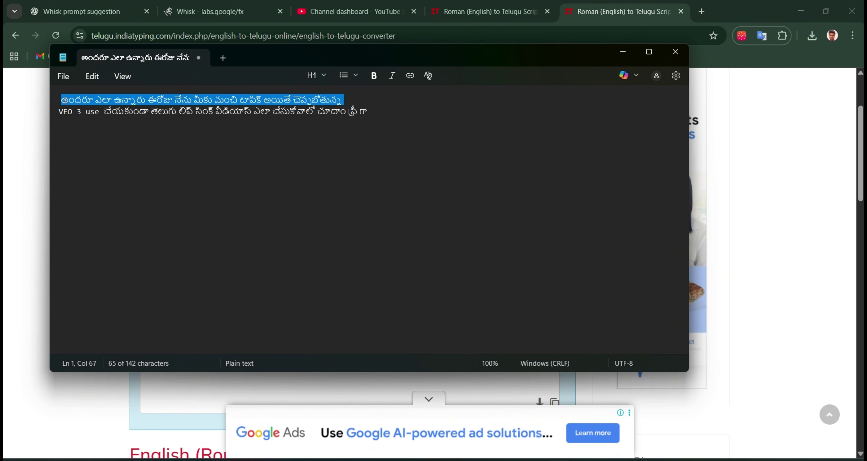
Step: Copy the first line of the Notepad script, and search the web for "google ai studio" in a new browser tab
left_click_drag(353, 103, 60, 94)
key("ctrl+c")
left_click(701, 11)
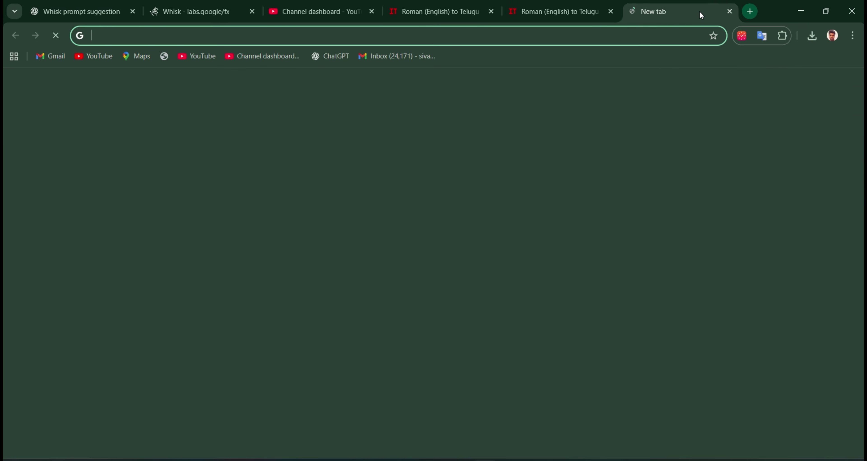
type("google ")
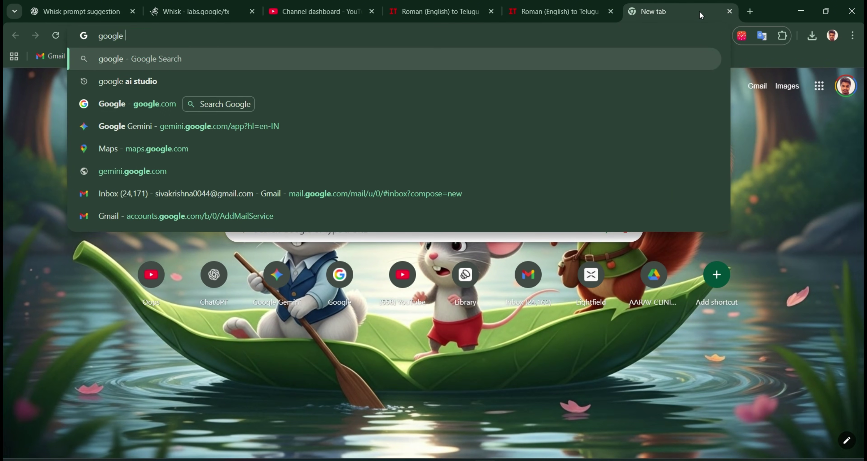
type("ai studio")
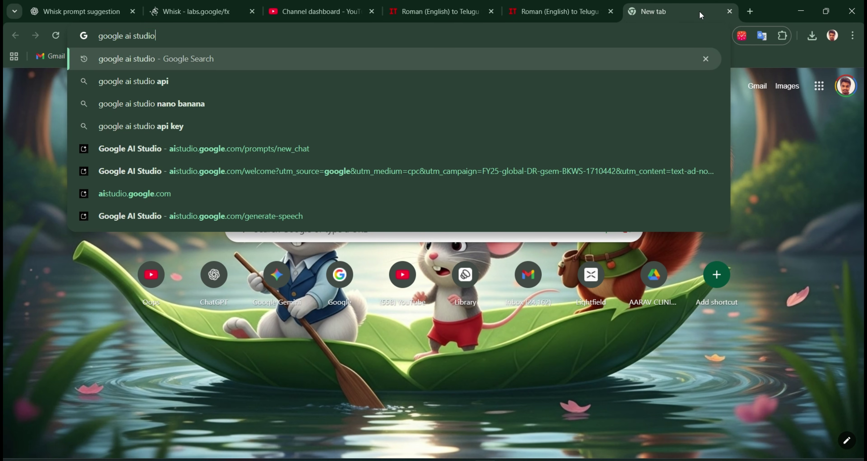
key("Return")
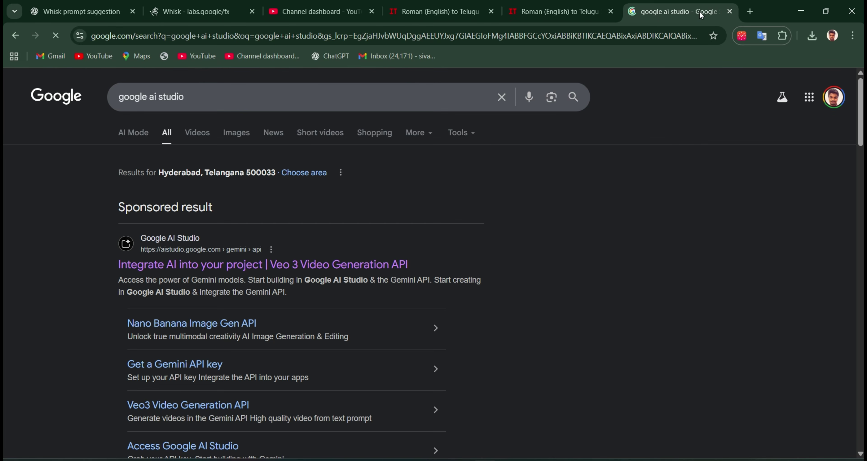
Step: Open Google AI Studio from the sponsored search result and go to its native speech generation with Gemini
left_click(222, 263)
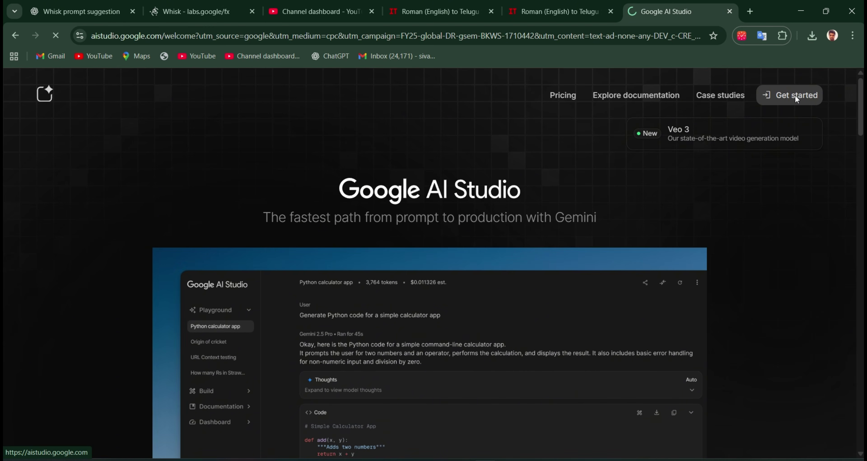
left_click(795, 95)
scroll(506, 332, "down", 3)
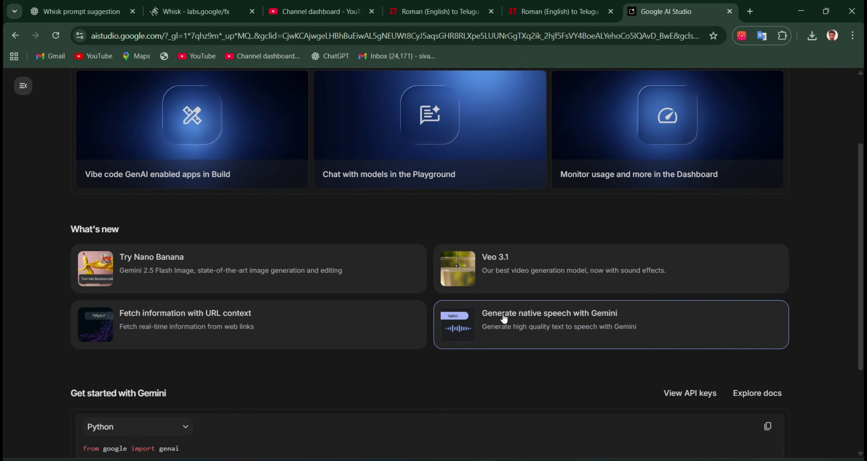
left_click(577, 321)
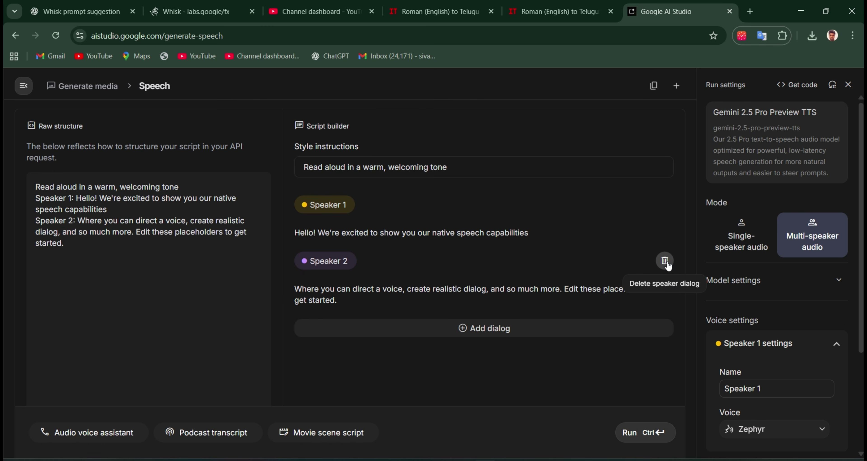
Step: Set the speech mode to single-speaker audio and paste the copied Telugu sentence as the text
left_click(763, 246)
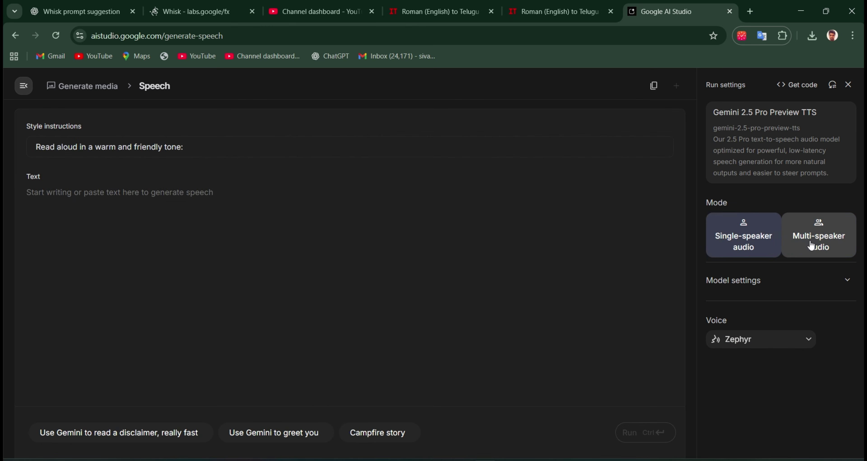
left_click(803, 245)
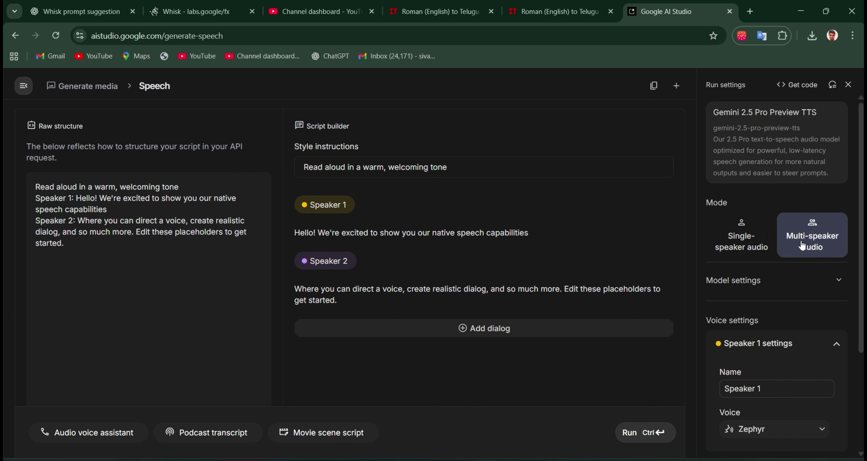
left_click(750, 246)
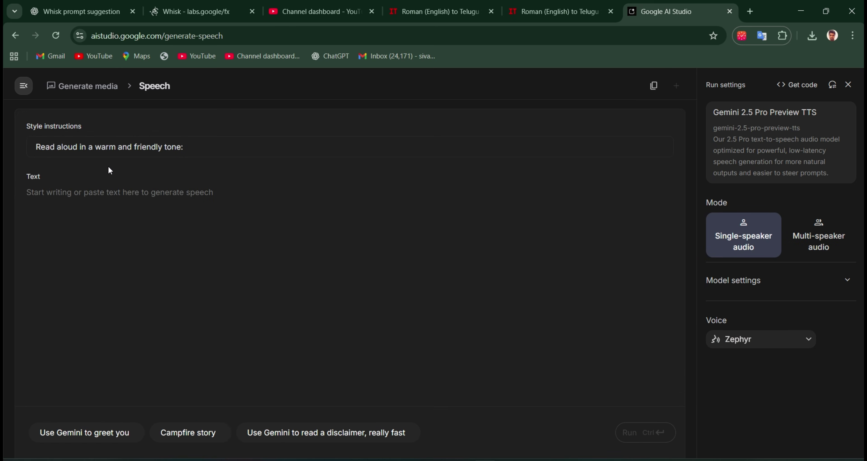
left_click(160, 202)
key("ctrl+v")
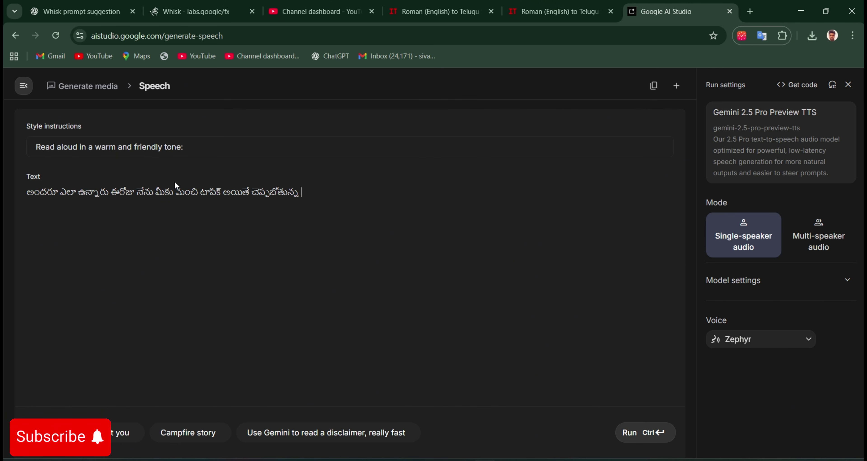
Step: Generate the Telugu speech with the Zephyr voice, keeping the warm and friendly style instruction
double_click(145, 149)
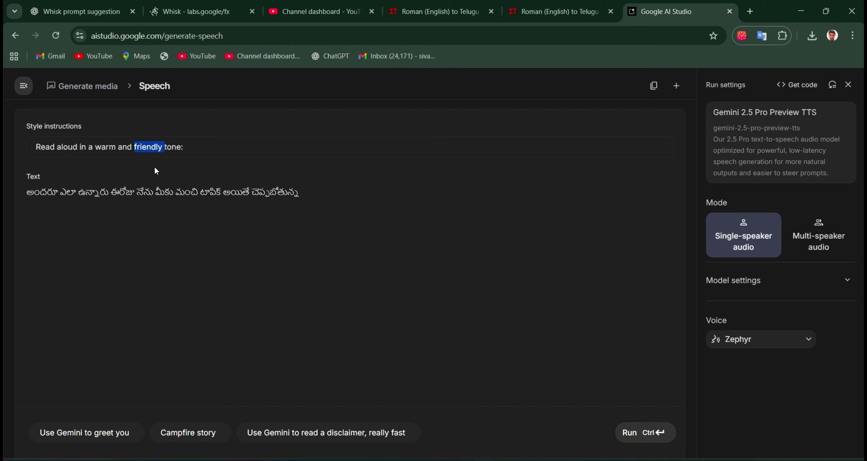
left_click(238, 250)
left_click(633, 433)
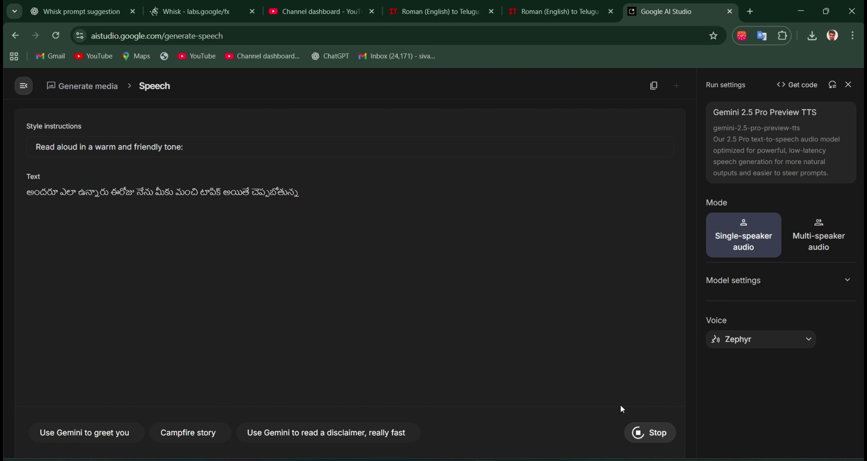
left_click(808, 341)
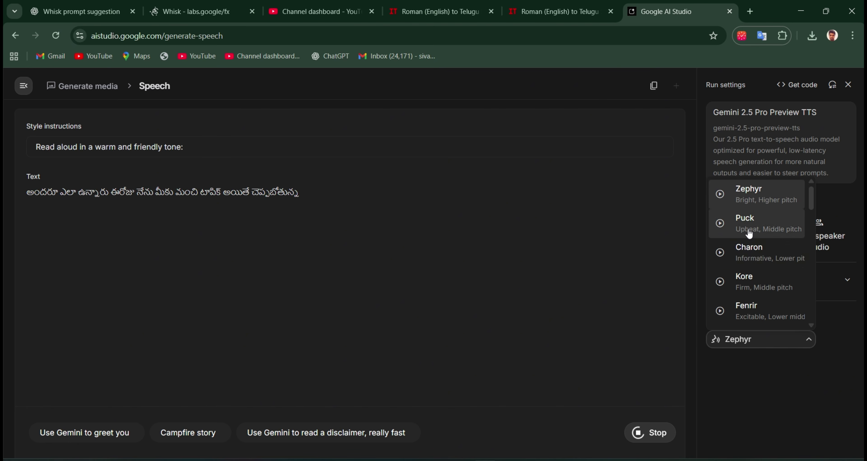
left_click(619, 283)
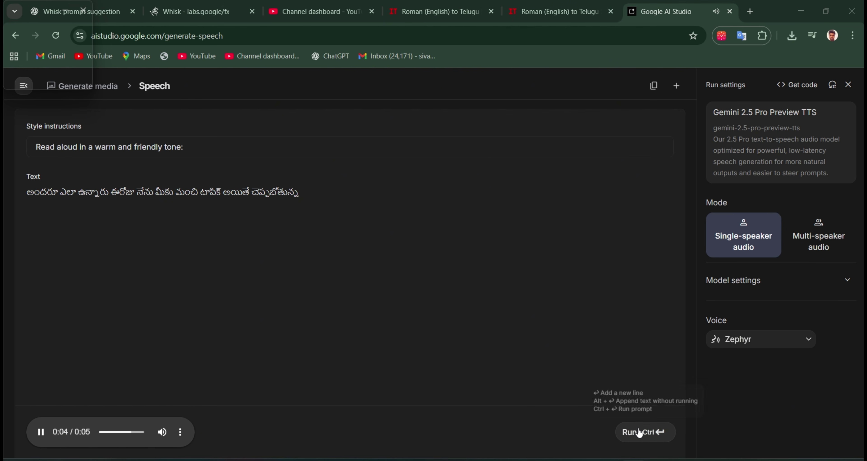
Step: Preview the Puck and Charon voice samples and choose Charon as the voice
left_click(764, 343)
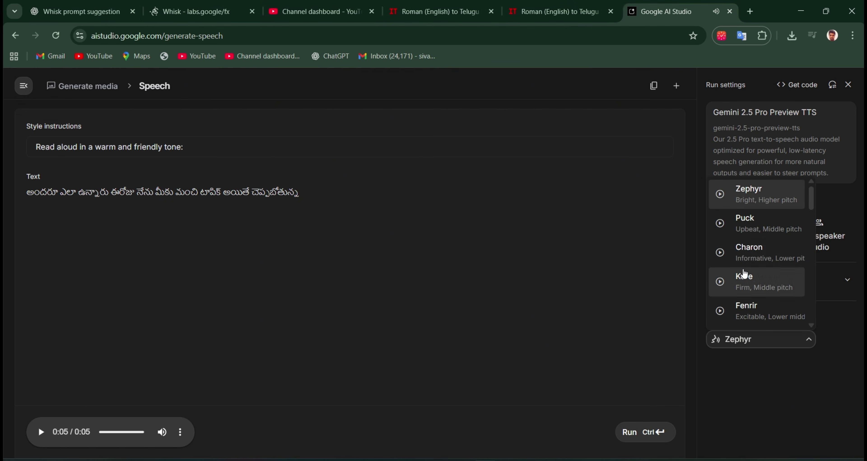
left_click(719, 223)
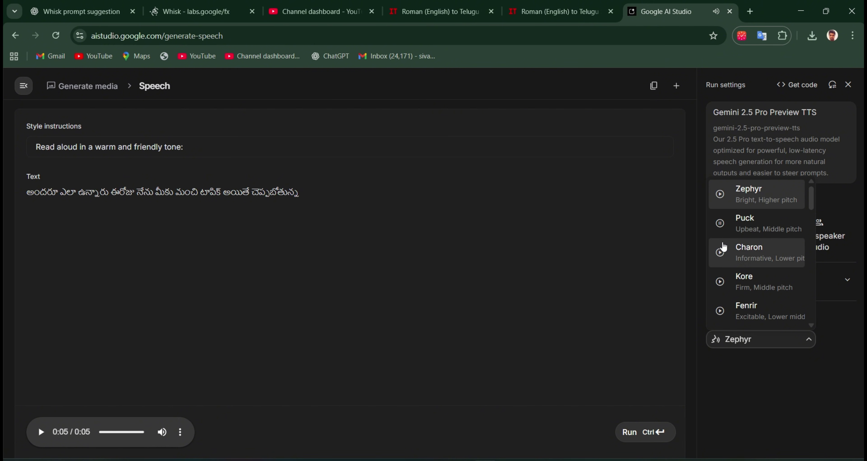
left_click(723, 257)
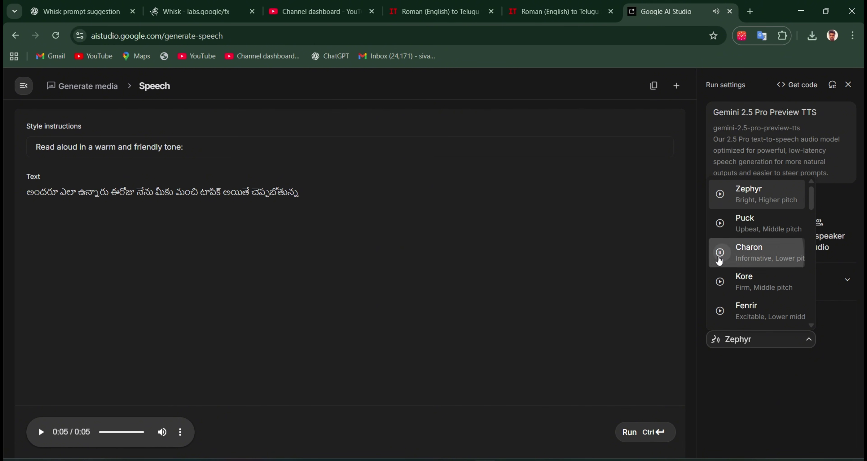
left_click(757, 259)
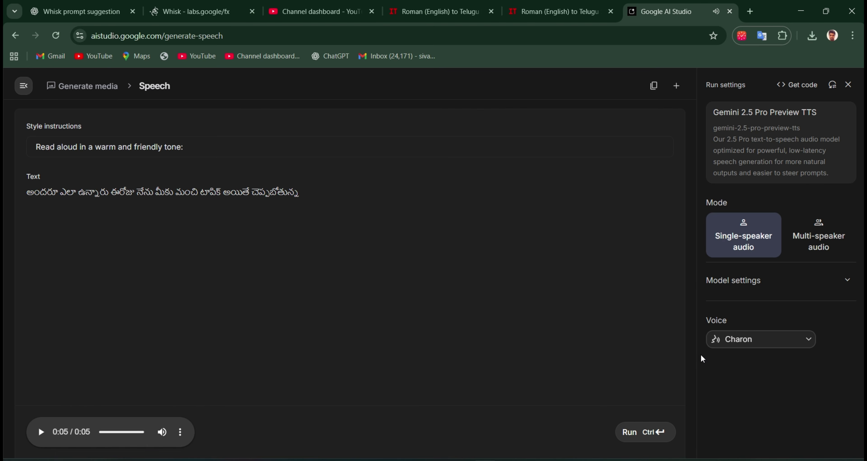
Step: Generate the Telugu speech with the Charon voice and download the audio file
left_click(629, 433)
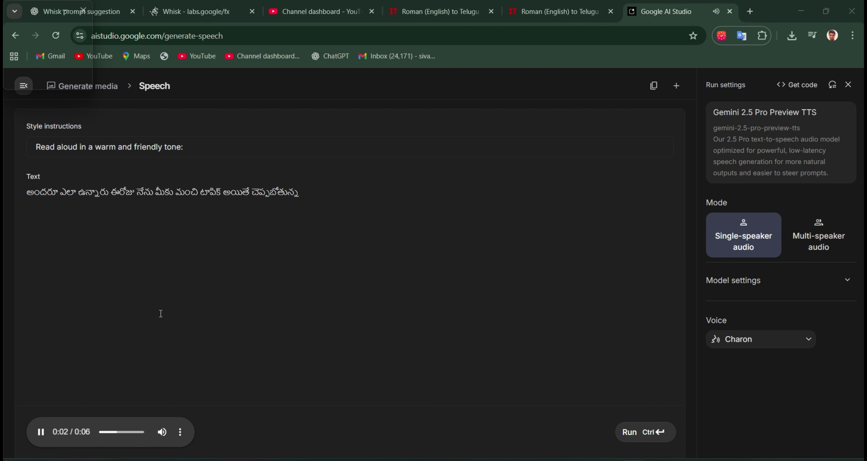
left_click(181, 434)
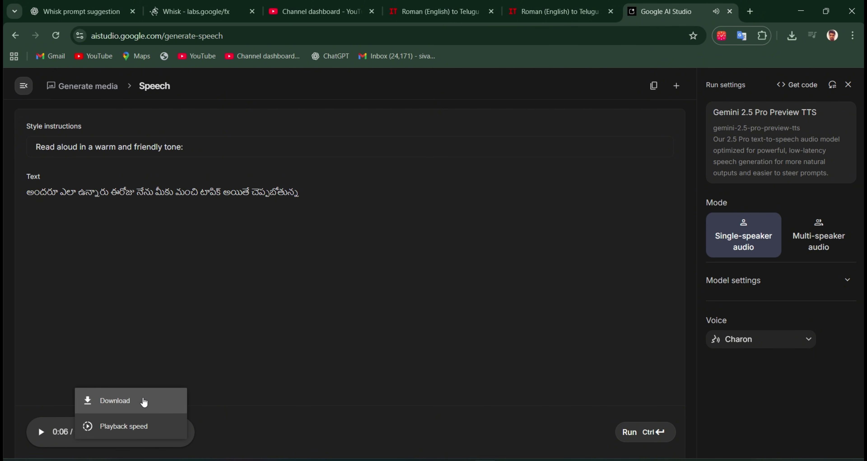
left_click(143, 402)
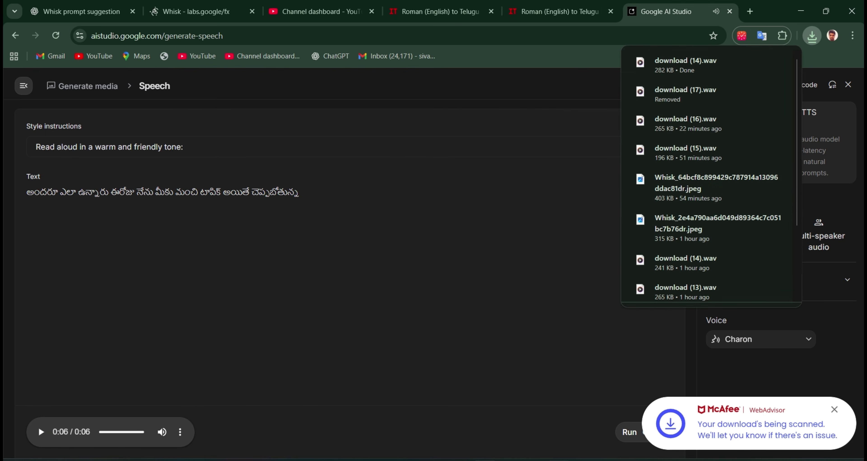
Step: Replace the speech text with the second line of the Notepad script, from VEO 3 to ఫ్రీ, and generate its audio
key("alt+Tab")
left_click_drag(359, 116, 56, 111)
key("ctrl+c")
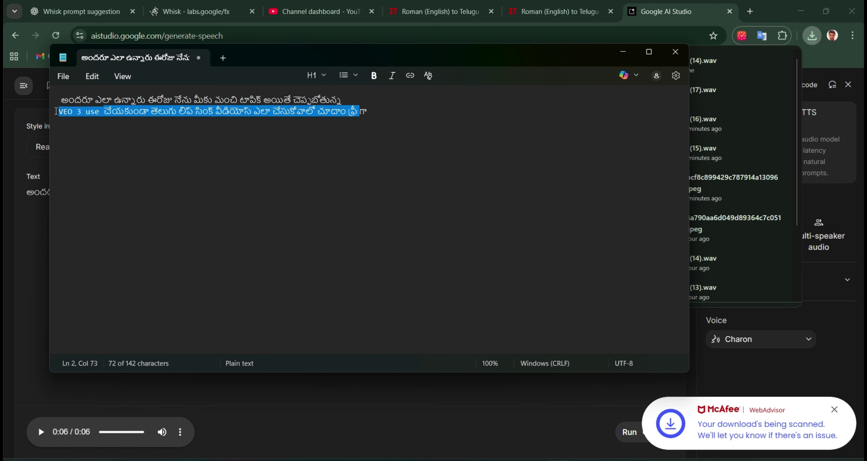
key("alt+Tab")
left_click(60, 232)
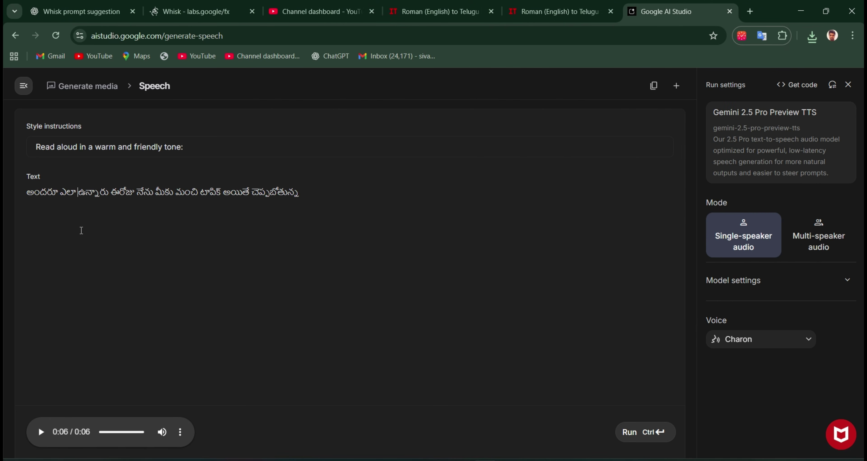
key("ctrl+a")
key("ctrl+v")
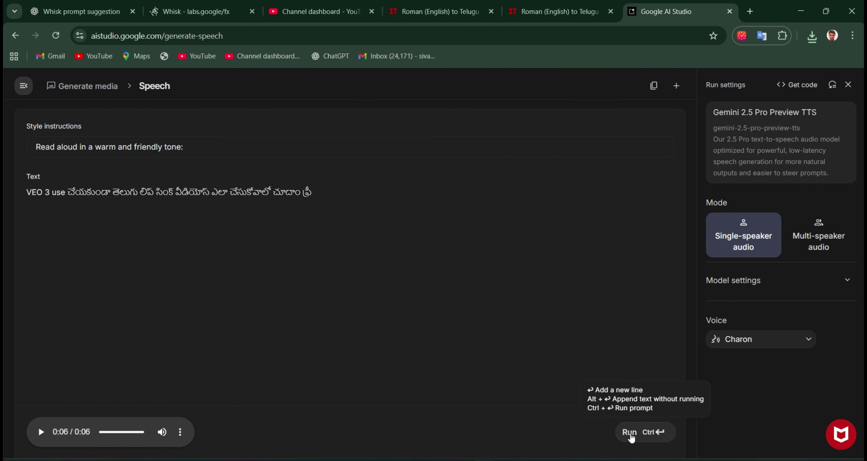
left_click(630, 434)
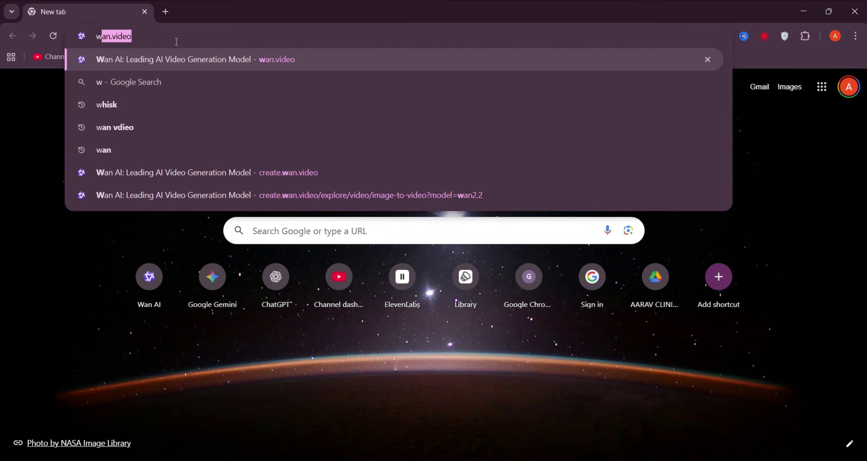
Step: Open the wan.video site in the other browser window and enter its video creation workspace
type("wan video")
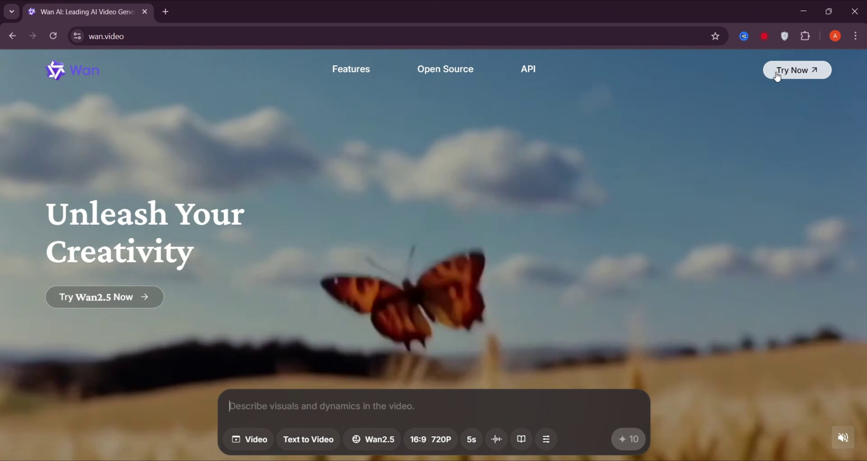
left_click(777, 72)
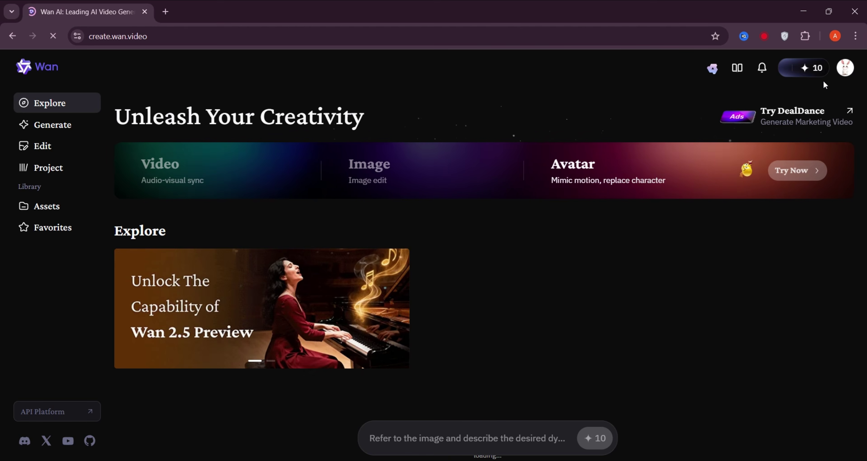
mouse_move(808, 68)
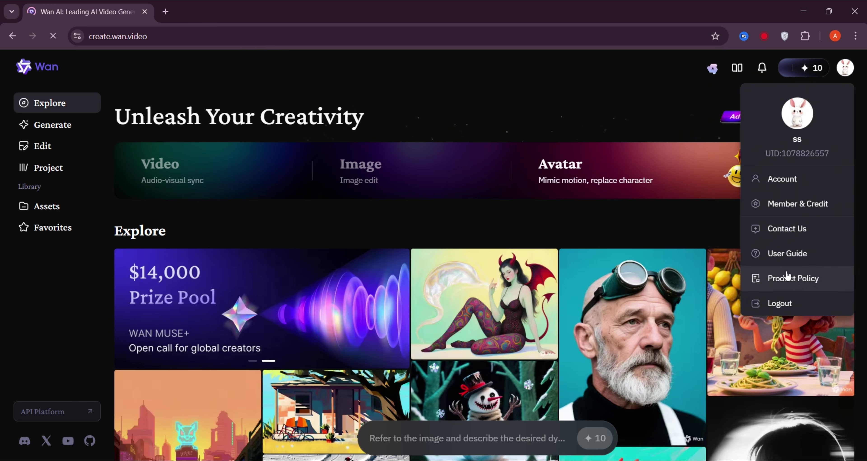
Step: Upload the image Whisk_1ed1f161834a33186d94bade89ee56f1dr from the Downloads folder as the first frame of the image-to-video generation
left_click(314, 407)
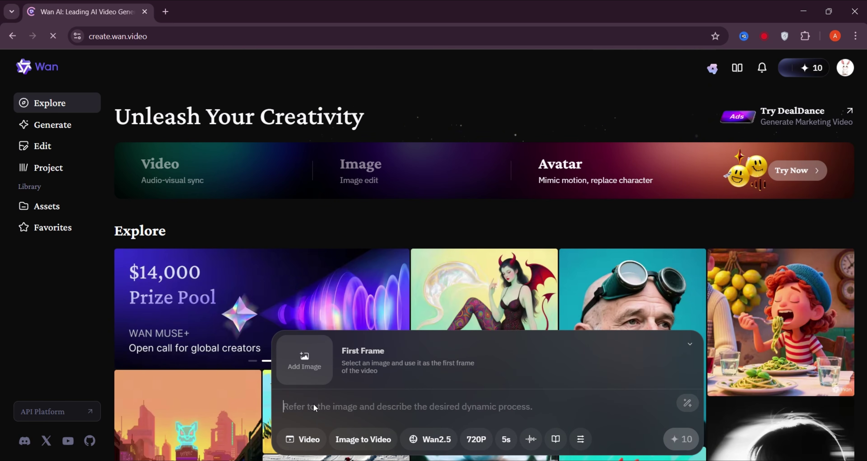
left_click(301, 370)
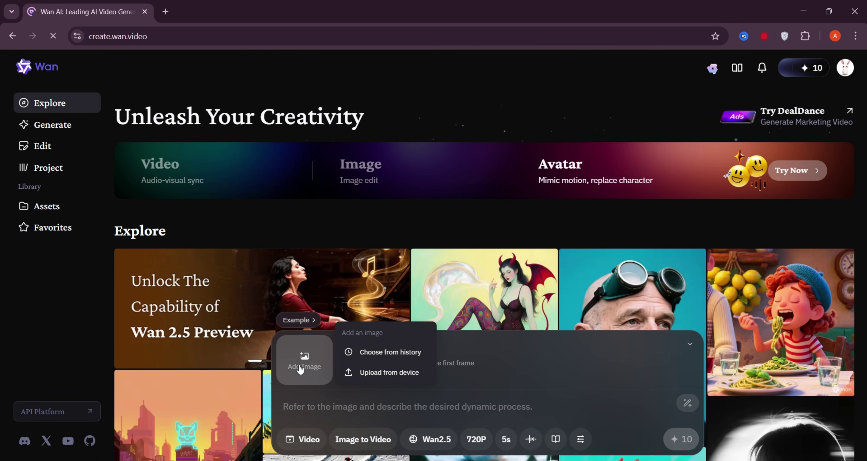
left_click(384, 372)
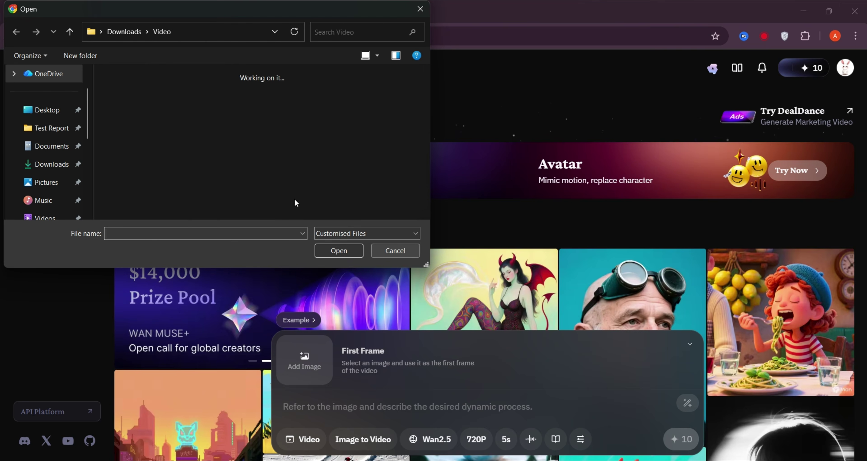
left_click(51, 164)
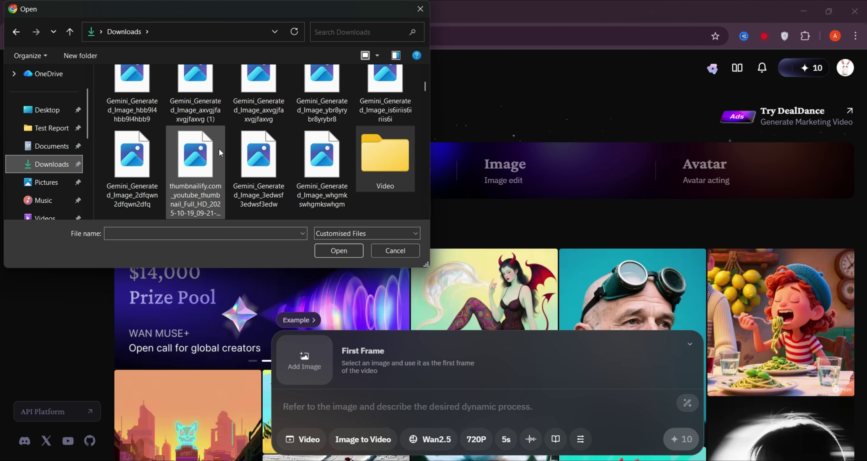
left_click(207, 105)
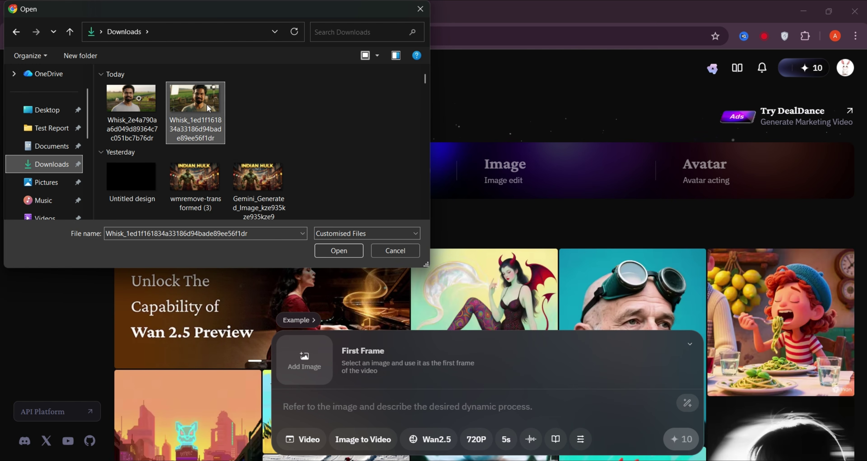
left_click(323, 250)
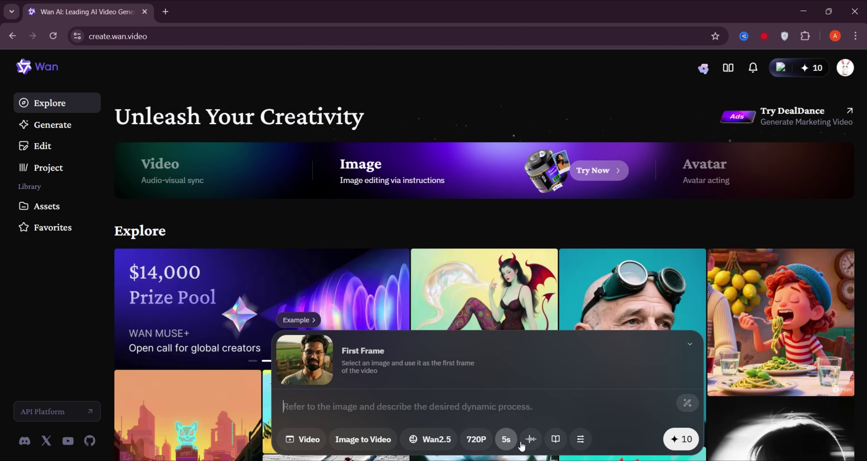
Step: Add the audio file download (13) from Downloads as the Sound Driven source, preview it and accept its full length
left_click(531, 439)
left_click(554, 402)
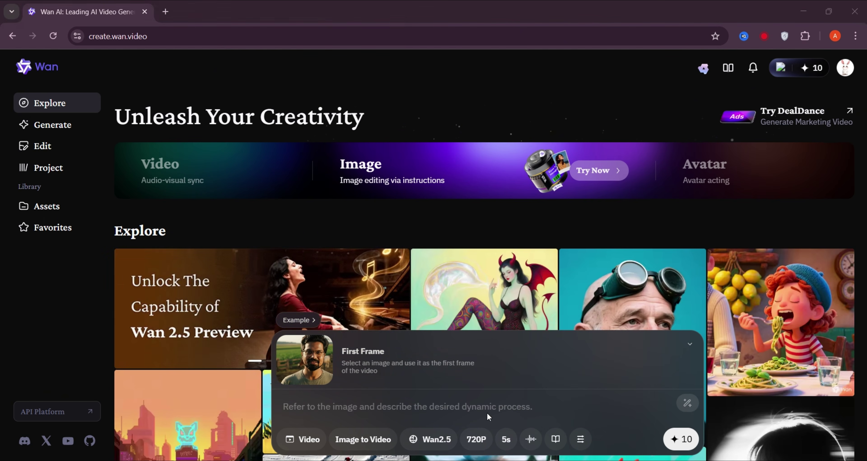
left_click(206, 129)
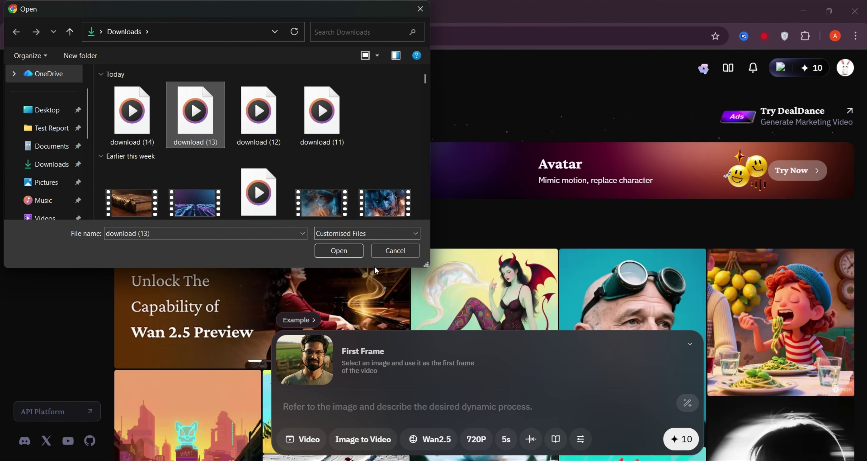
left_click(339, 251)
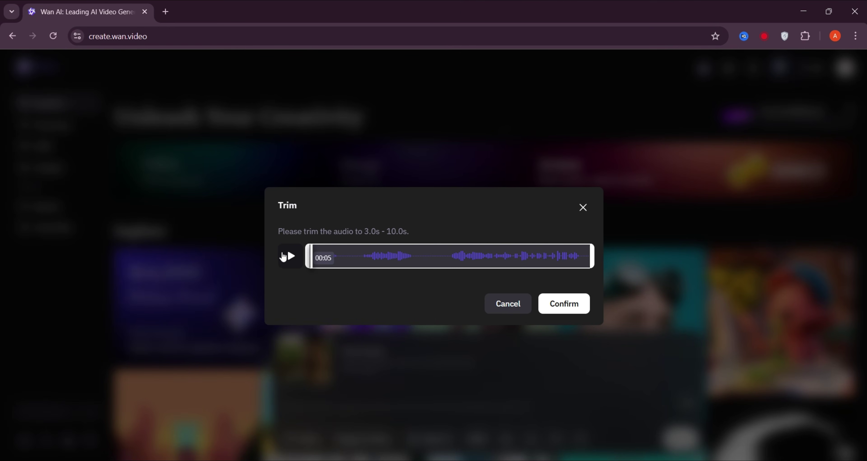
left_click(292, 256)
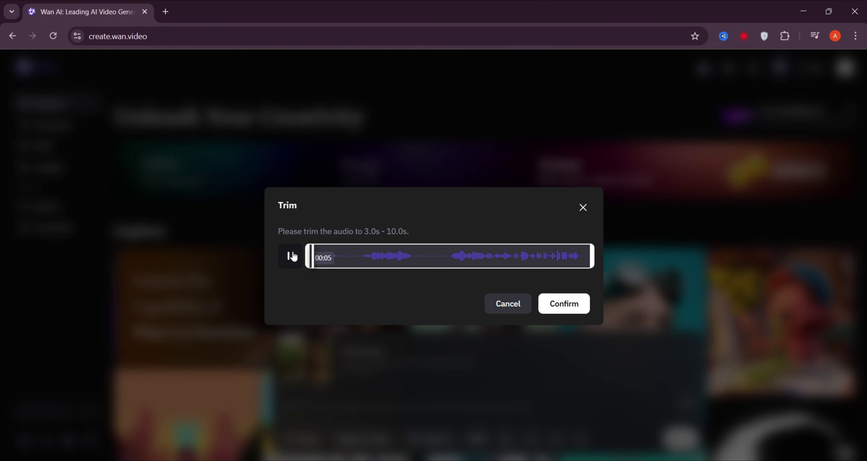
left_click(567, 307)
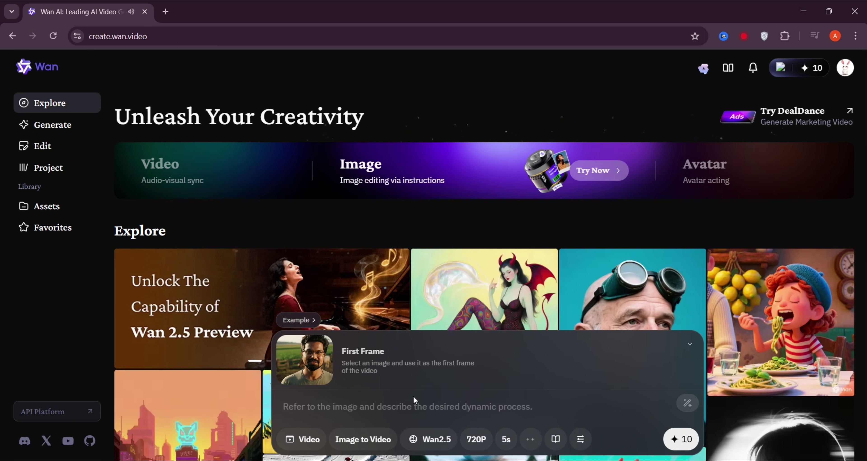
Step: Write the video prompt "create he was talking politely with gentle smile and good lip sync", correcting the spelling of politely
type("create he")
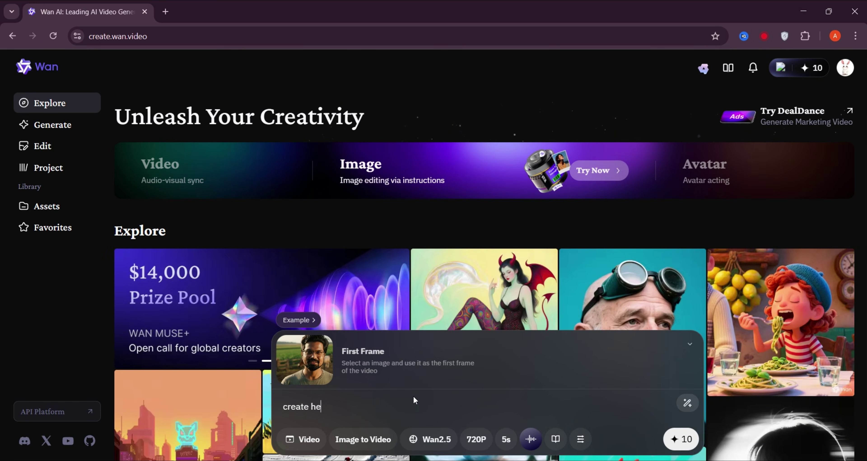
type(" was ta")
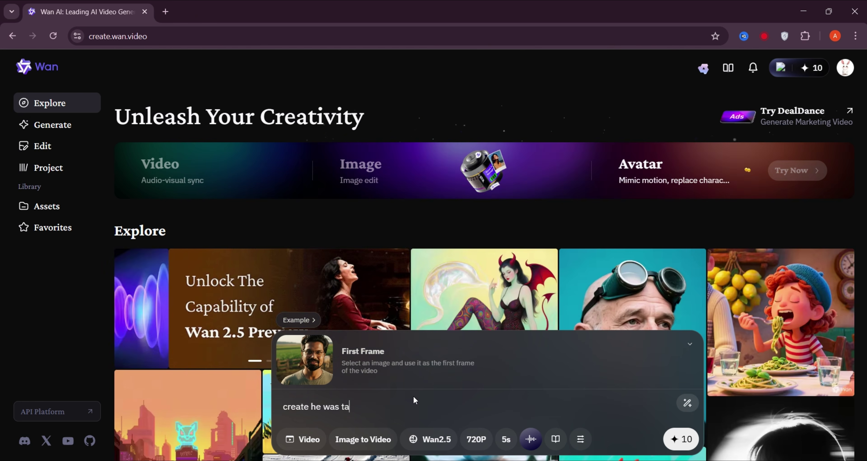
type("lking politly")
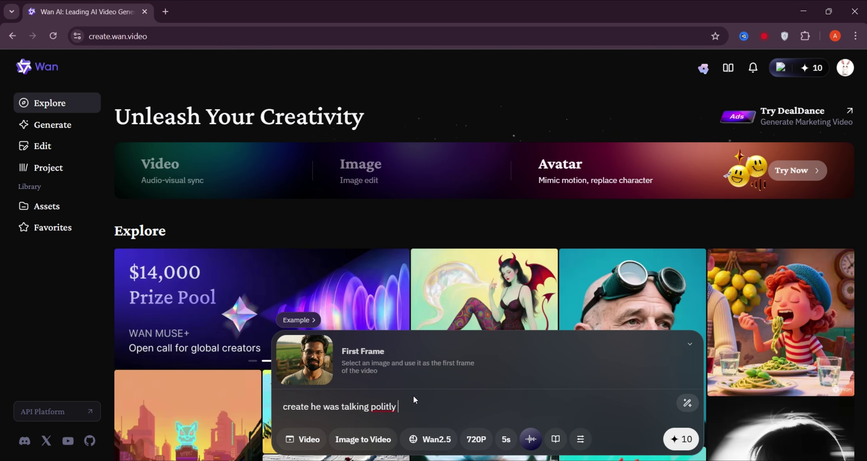
right_click(391, 405)
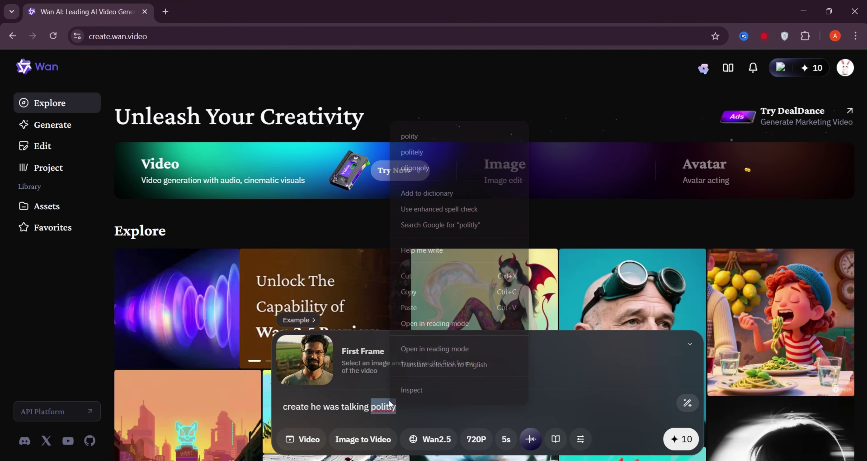
left_click(425, 157)
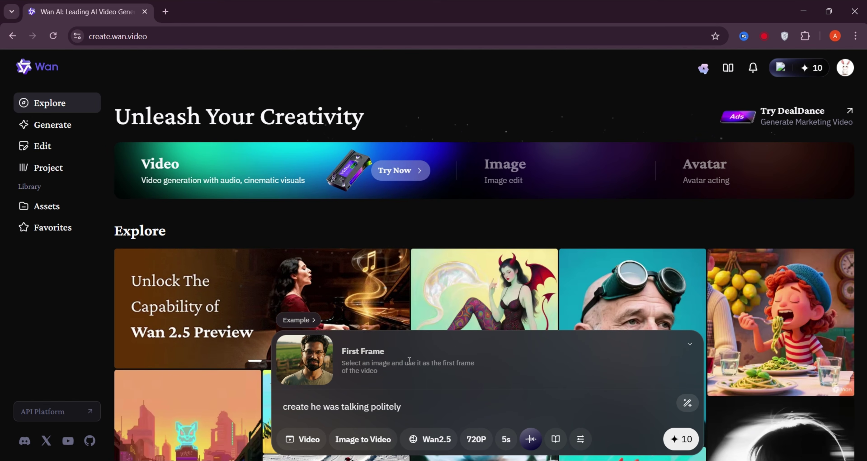
key("BackSpace")
key("BackSpace")
key("BackSpace")
key("BackSpace")
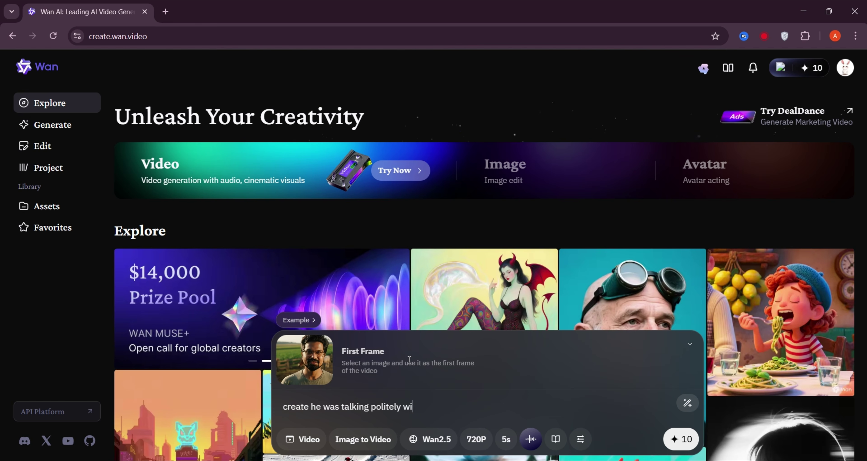
type("i")
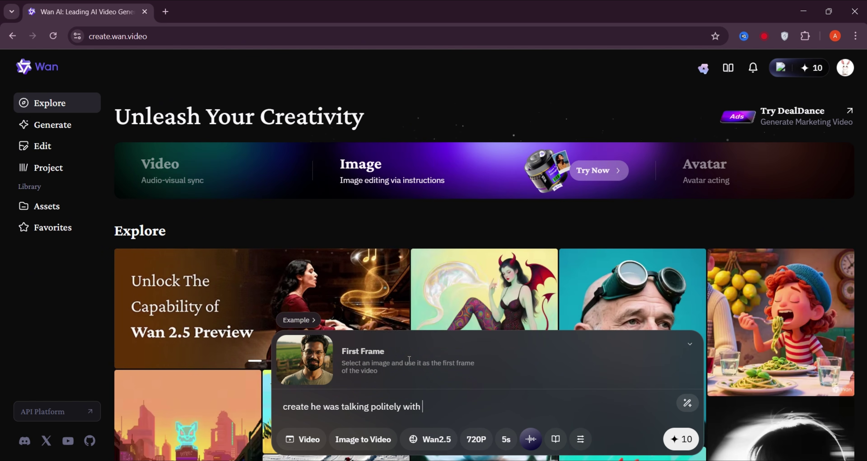
type("th gentle smile")
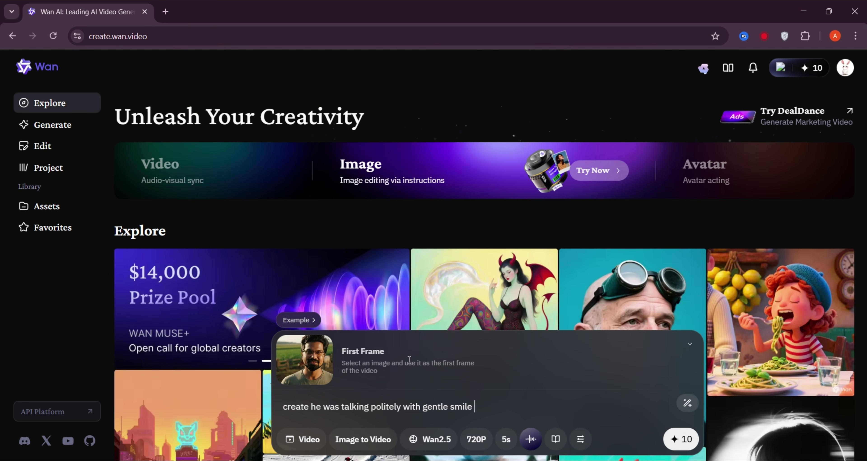
type(" and  ")
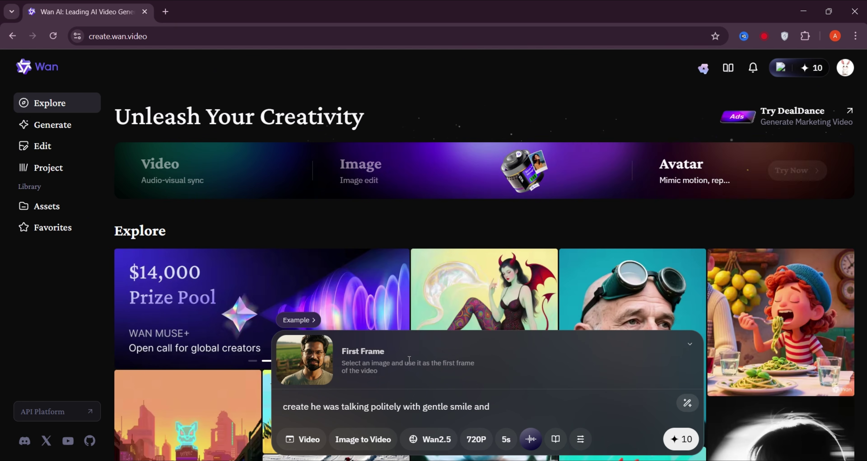
type("good lip sync")
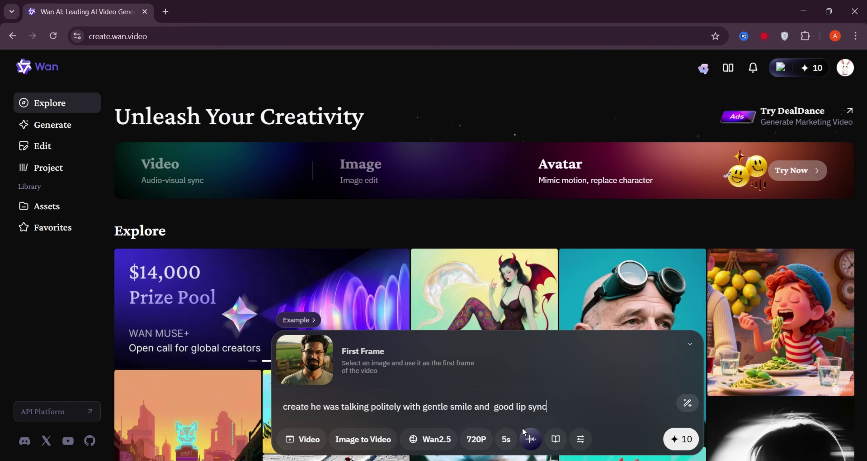
Step: Submit the image-to-video generation and look over the list of creations
left_click(682, 444)
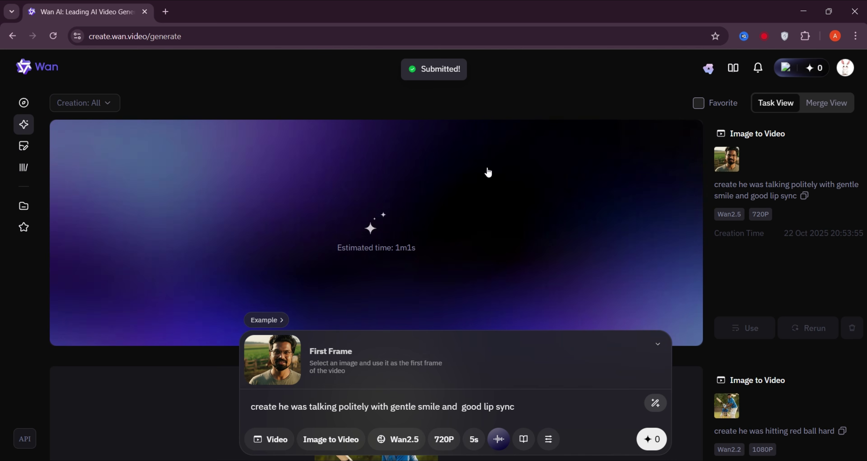
scroll(383, 215, "down", 3)
scroll(393, 213, "up", 3)
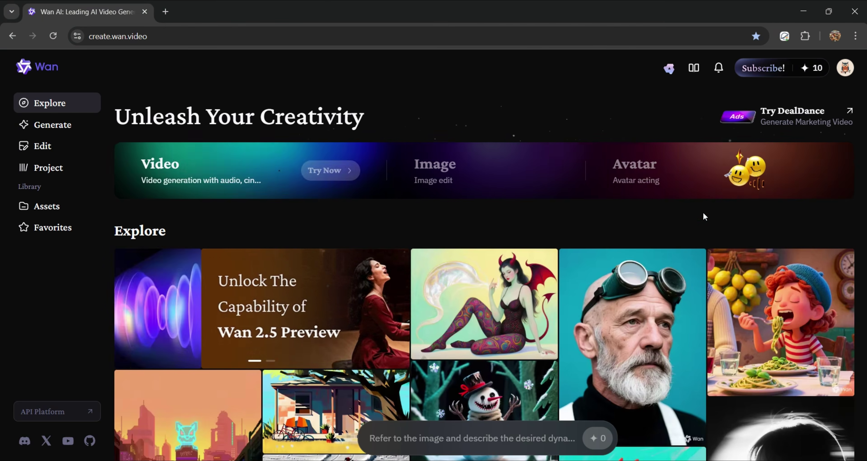
Step: In the other browser window with Wan open, upload Whisk_2e4a790aa6d049d89364c7c051bc7b76dr from Downloads as the first frame
left_click(387, 438)
left_click(304, 360)
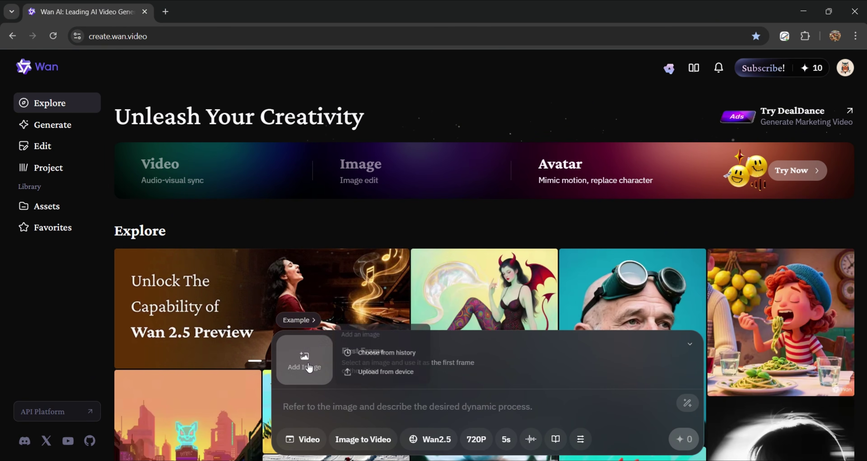
left_click(362, 372)
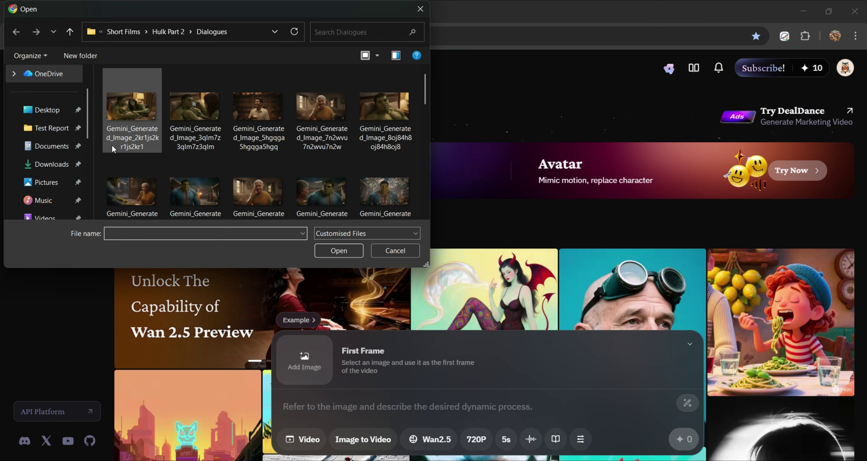
left_click(28, 171)
left_click(134, 118)
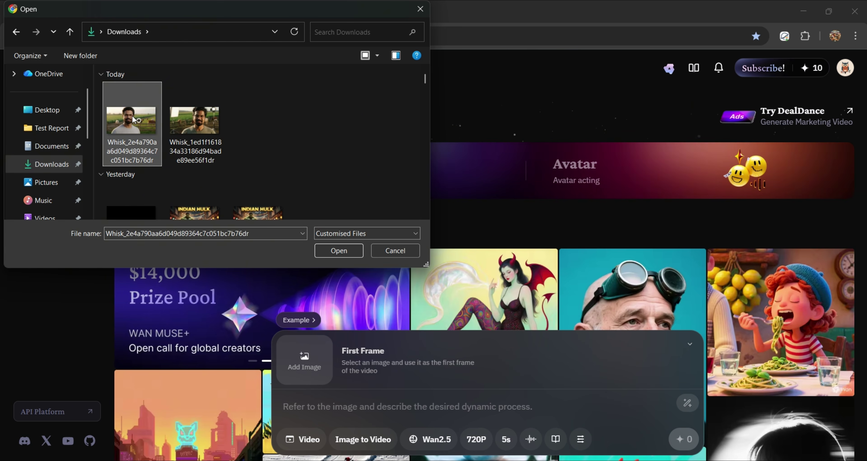
left_click(339, 251)
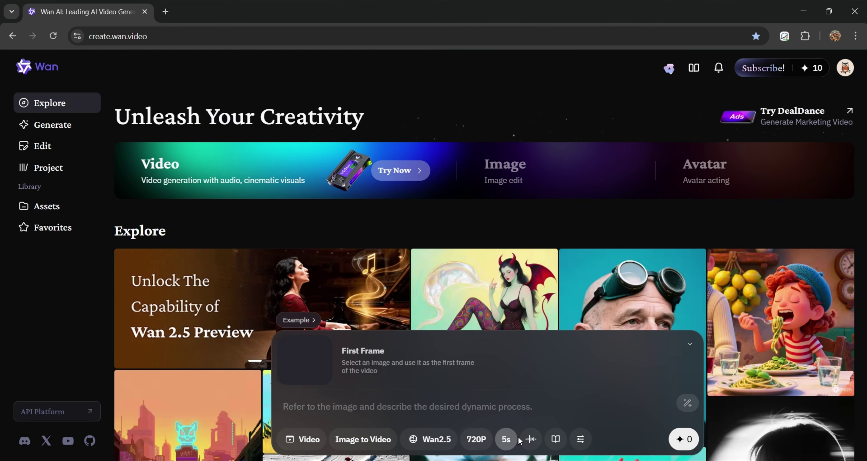
Step: Try the video settings 480P resolution and 10s duration with Generate with Credits turned on
left_click(467, 443)
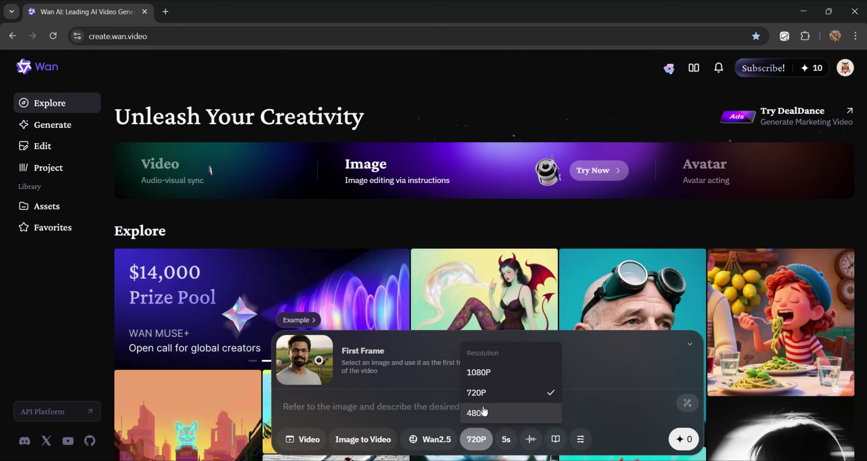
left_click(495, 417)
left_click(476, 439)
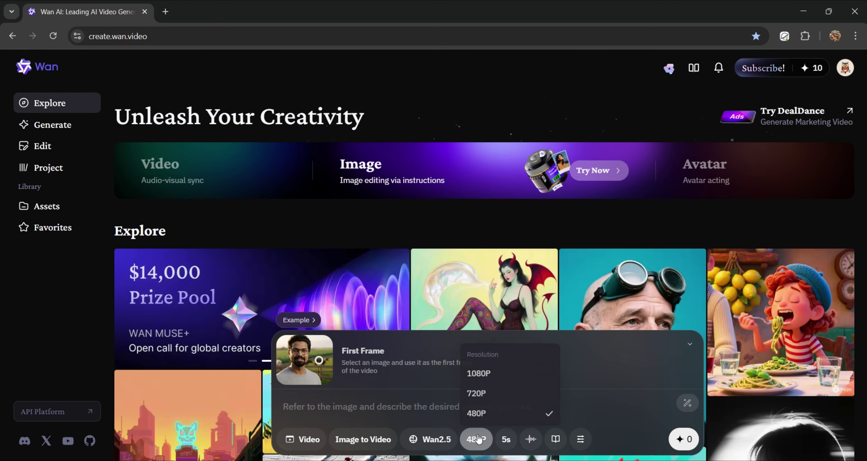
left_click(506, 439)
left_click(518, 412)
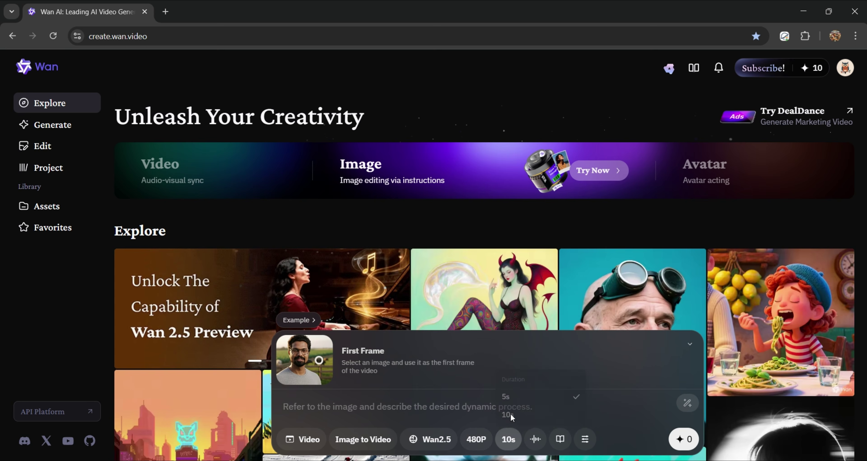
left_click(584, 438)
left_click(685, 369)
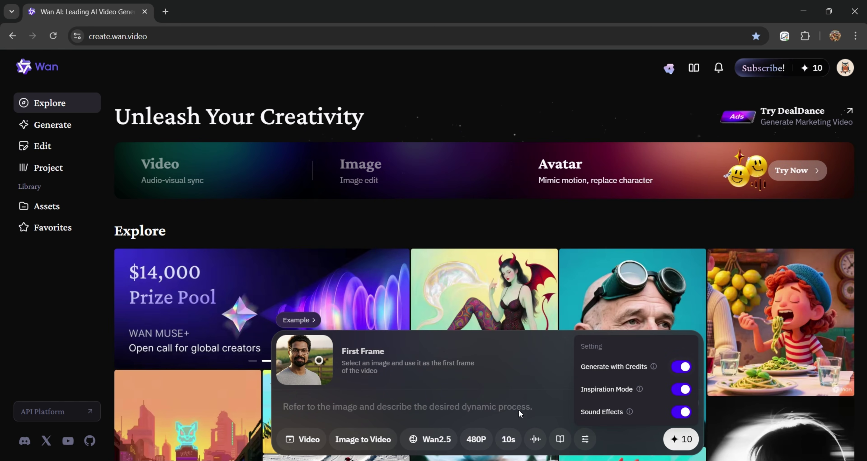
Step: Set the video resolution to 720P and the duration to 5s
left_click(485, 444)
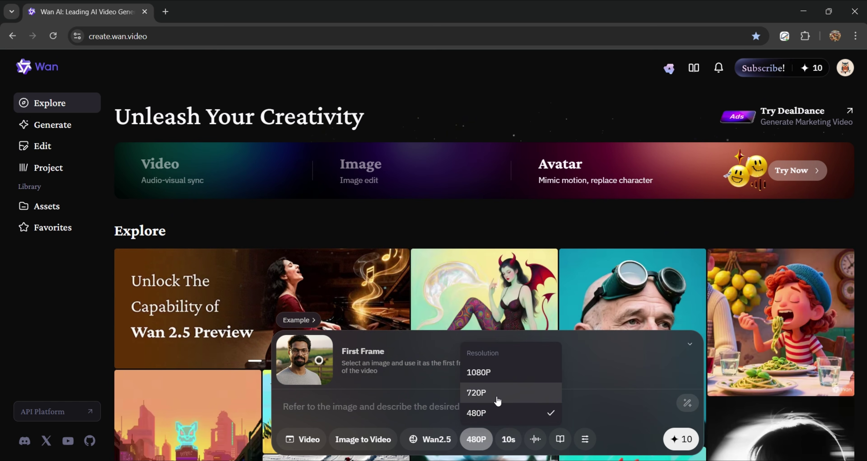
left_click(497, 400)
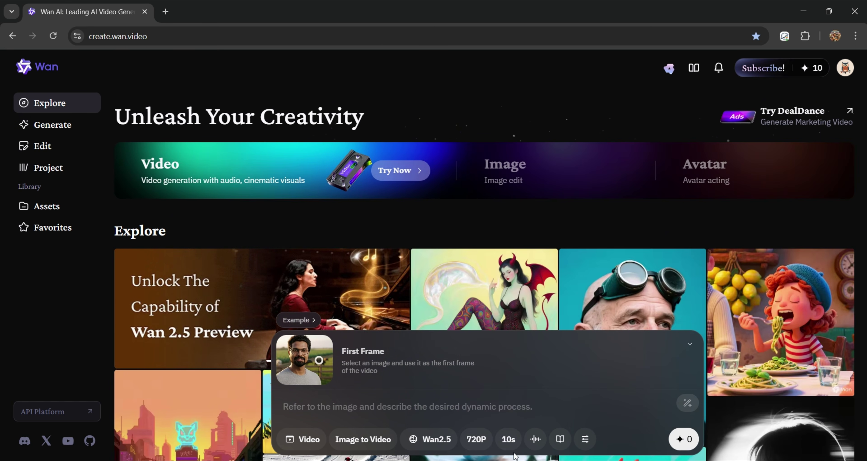
left_click(509, 440)
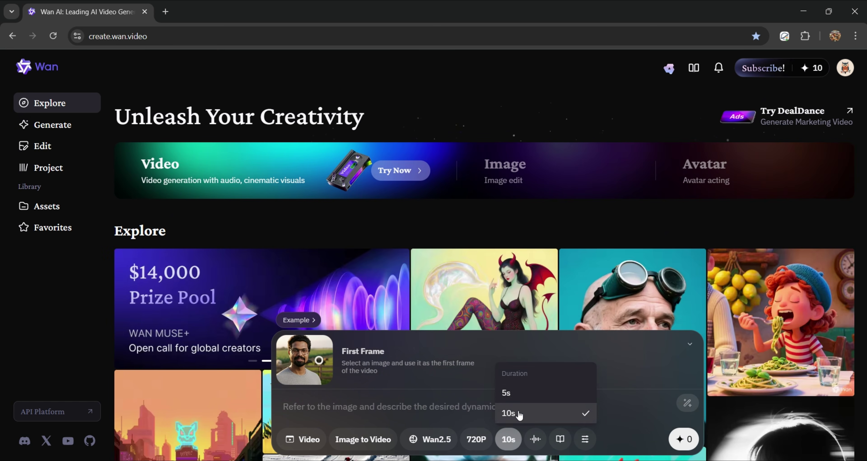
left_click(522, 401)
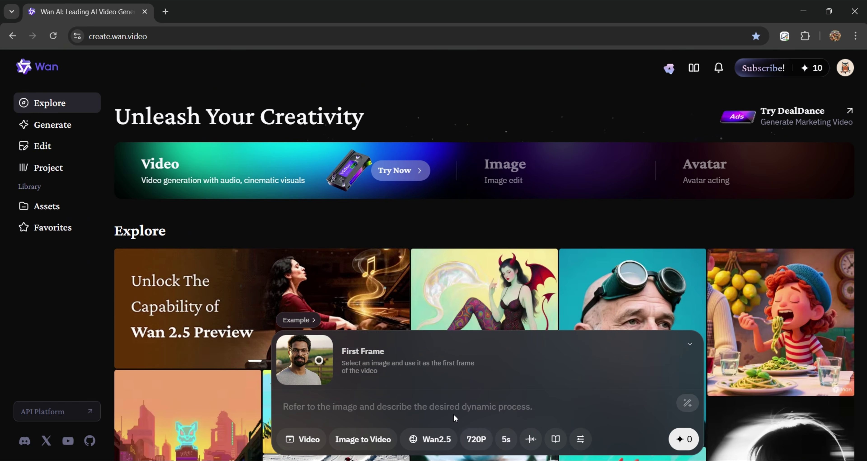
Step: Add the audio file download (14) as the Sound Driven source, preview it and accept its full length
left_click(531, 438)
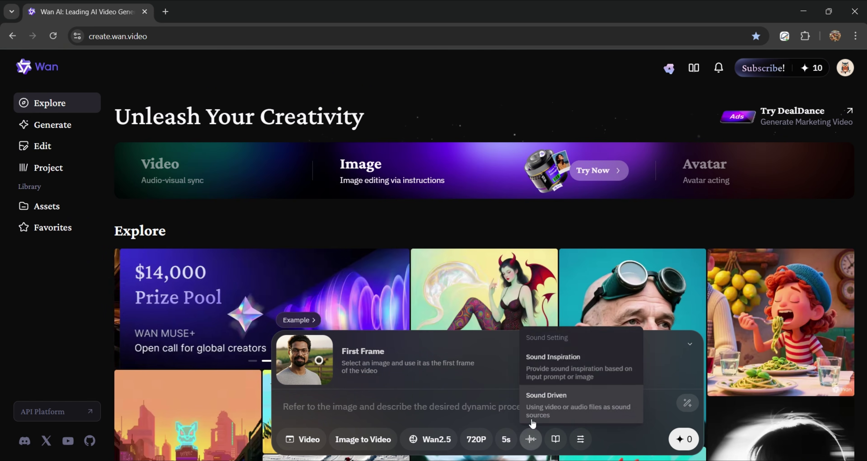
left_click(546, 416)
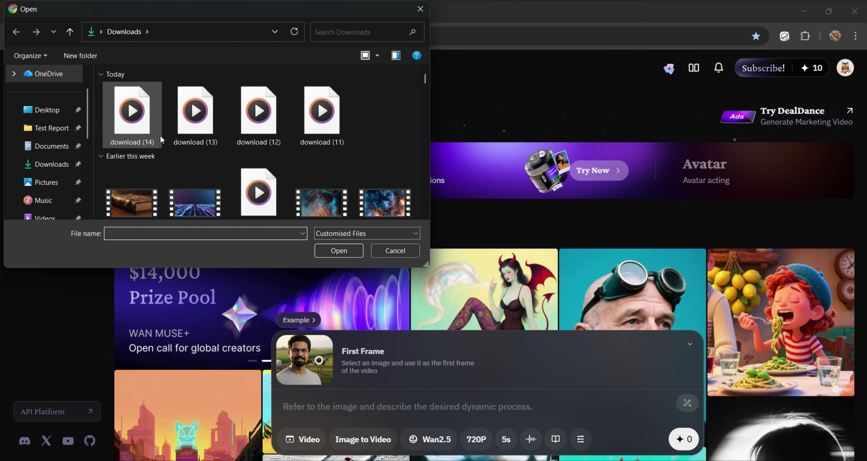
left_click(151, 126)
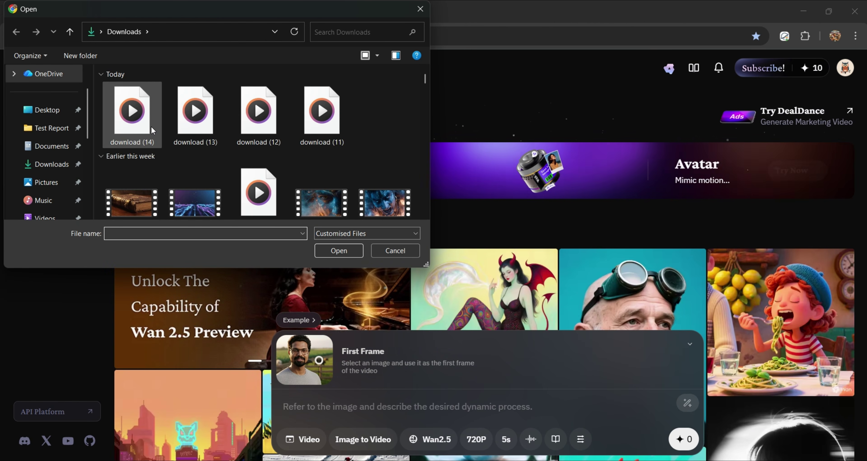
left_click(337, 250)
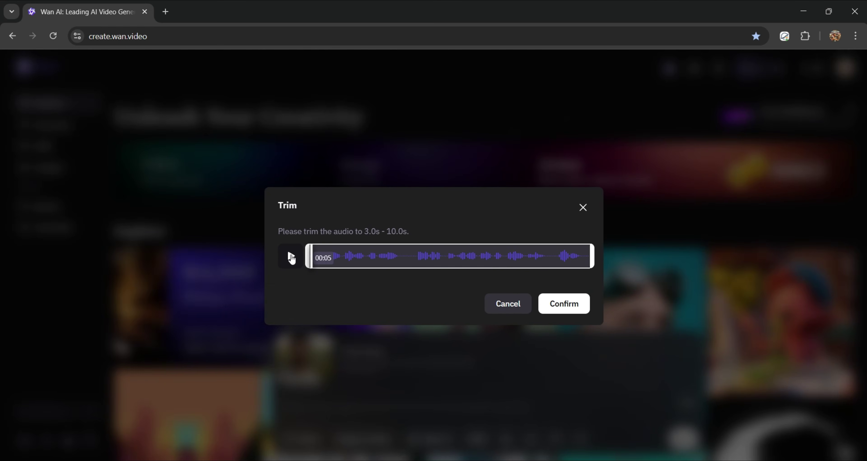
left_click(290, 256)
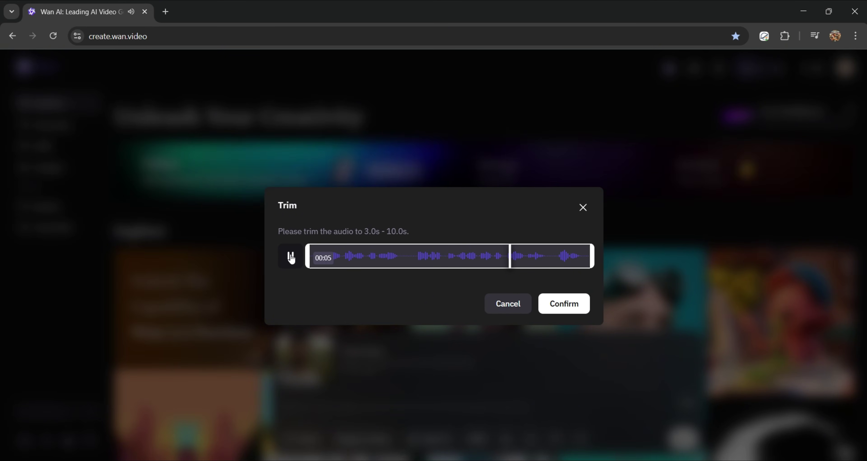
left_click(567, 307)
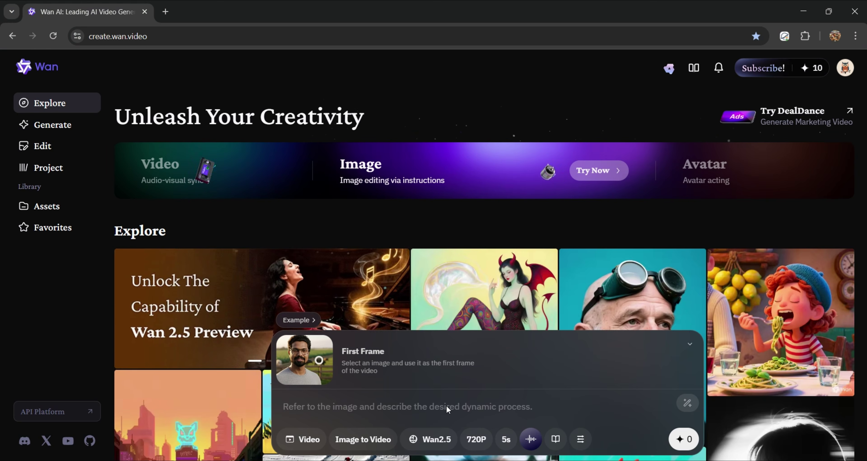
Step: Generate the video with the prompt "create he was talking politely with gentle smile and good lip sync" and accelerate the queued task using credits
left_click(446, 405)
type("create he was talking politely with gentle smile and  good lip sync")
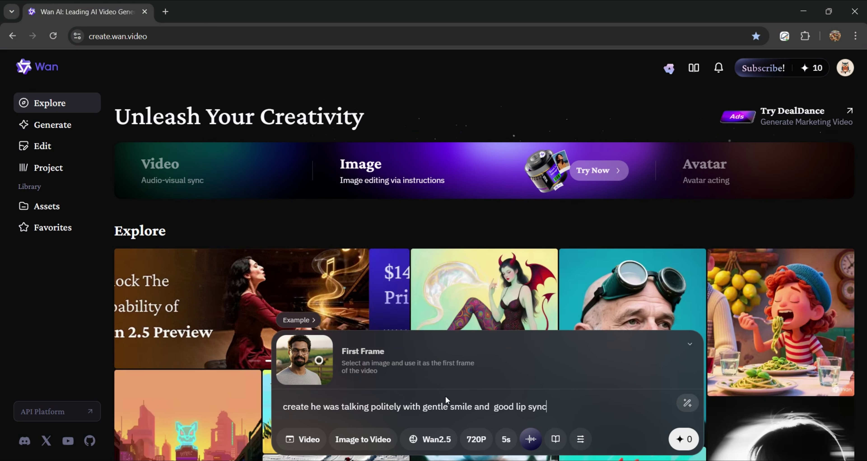
left_click(686, 442)
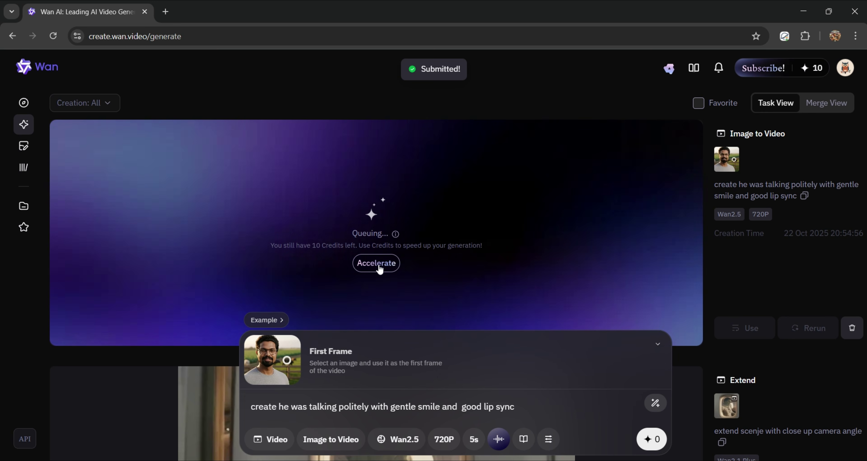
left_click(379, 264)
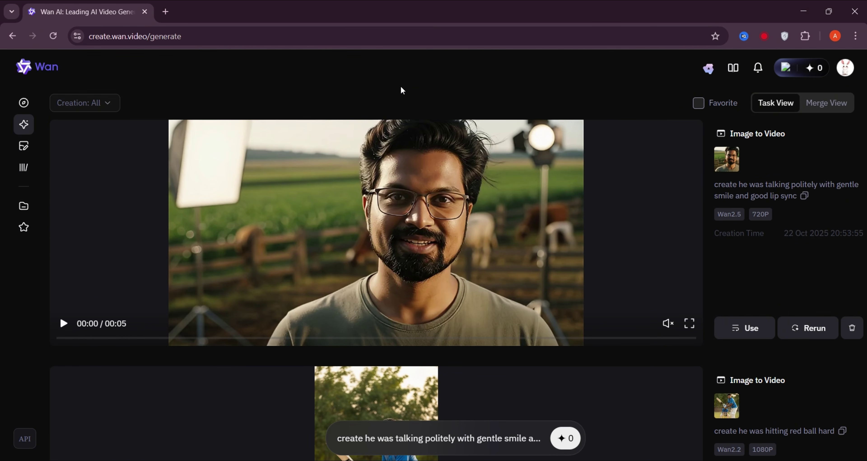
Step: Play the generated talking videos with sound in both Wan windows and download the clip of the man in the light grey shirt
left_click(668, 323)
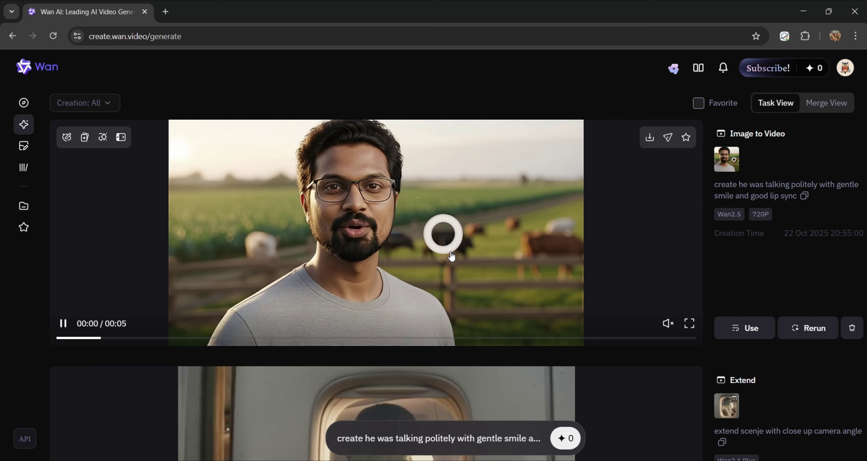
left_click(451, 253)
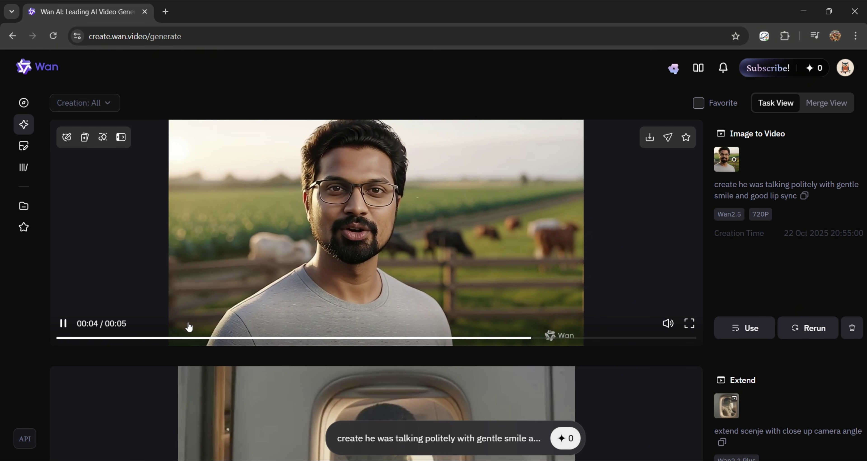
left_click_drag(64, 343, 68, 332)
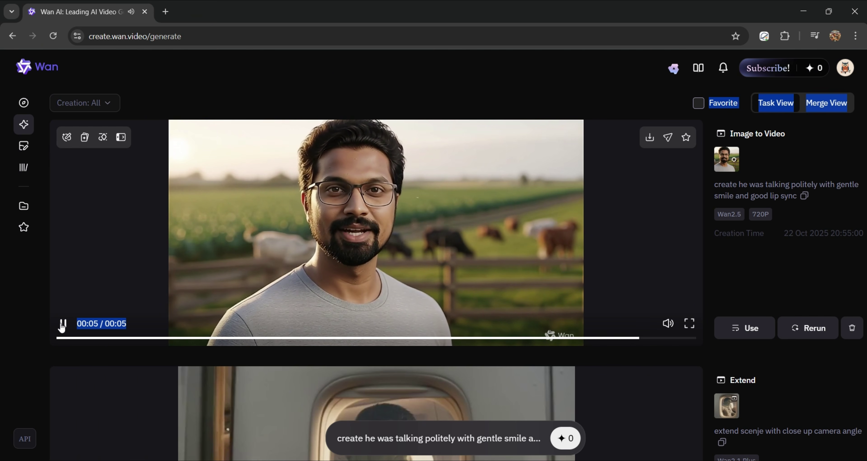
mouse_move(656, 138)
left_click(638, 162)
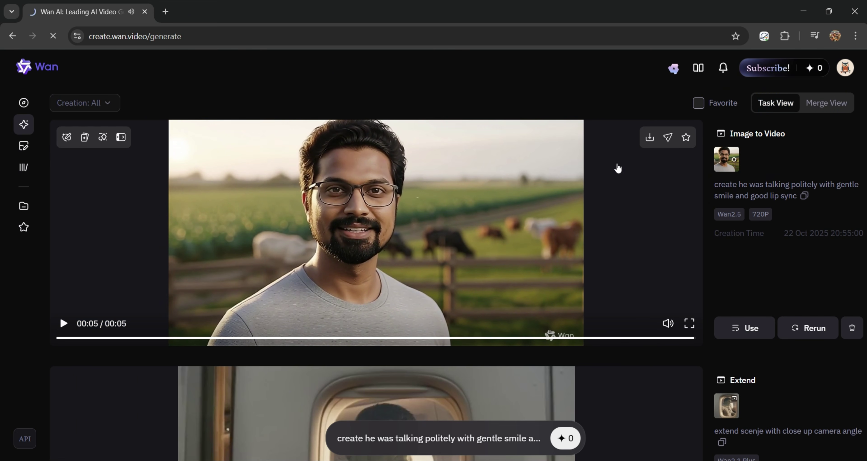